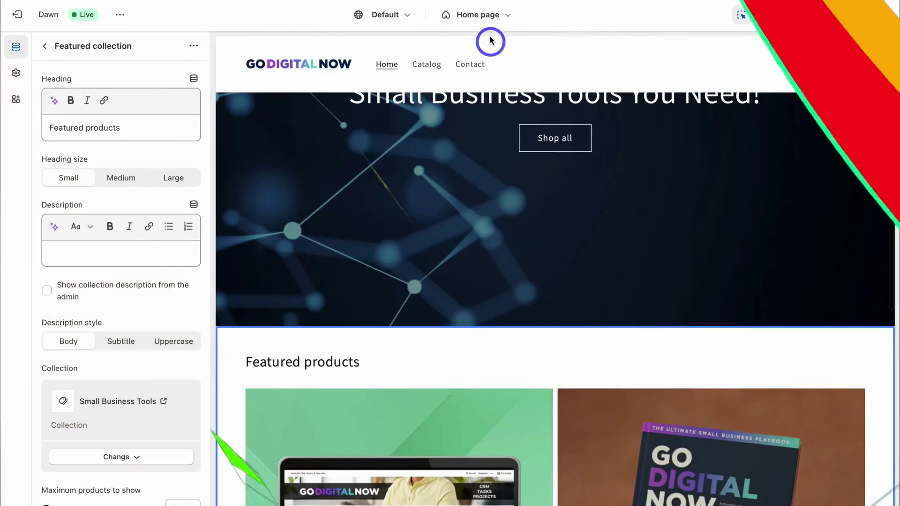
Step: Open the default product template in the theme editor and view the settings of its Product information section
left_click(490, 14)
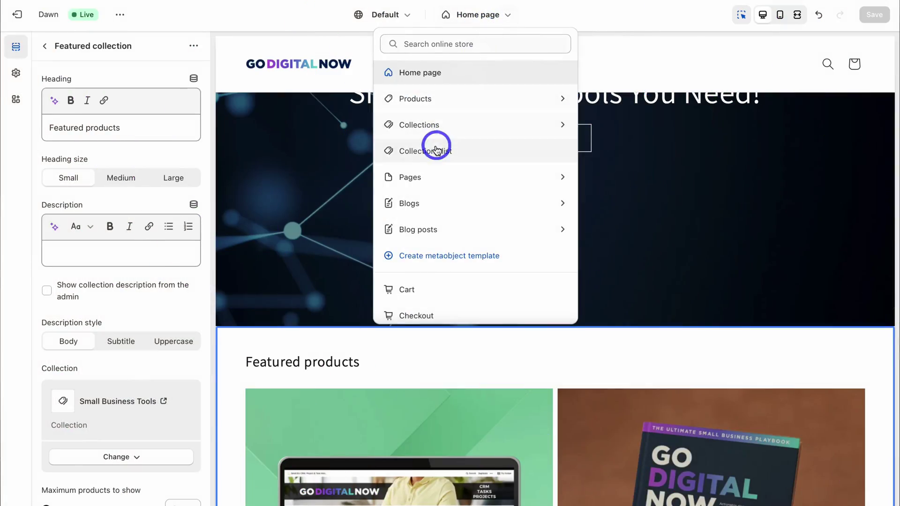
left_click(445, 97)
left_click(445, 96)
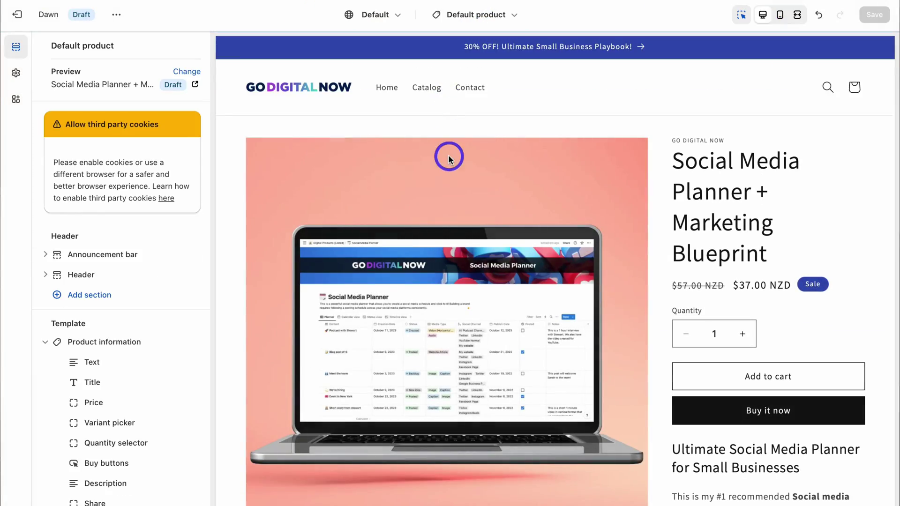
left_click(446, 154)
scroll(445, 154, "down", 7)
scroll(182, 192, "down", 3)
scroll(426, 231, "down", 8)
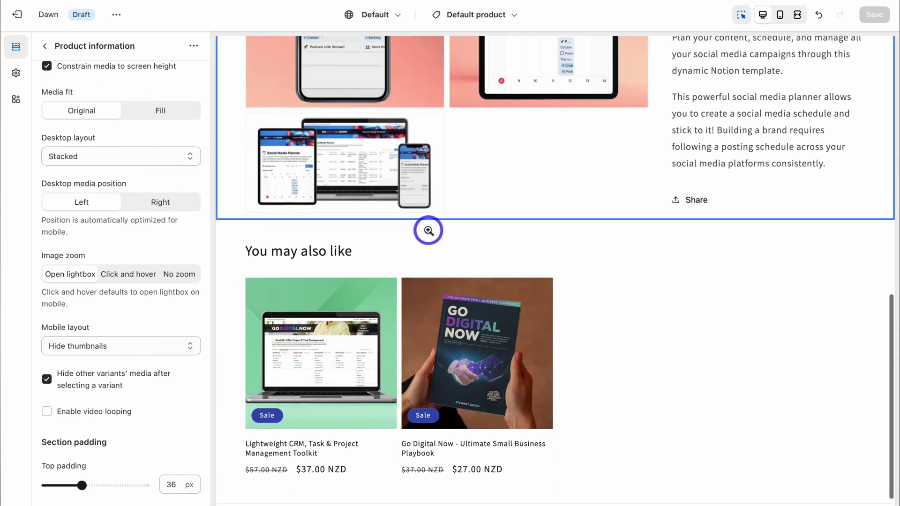
Step: View the settings of the Related products section, then return to the template's section list
left_click(617, 262)
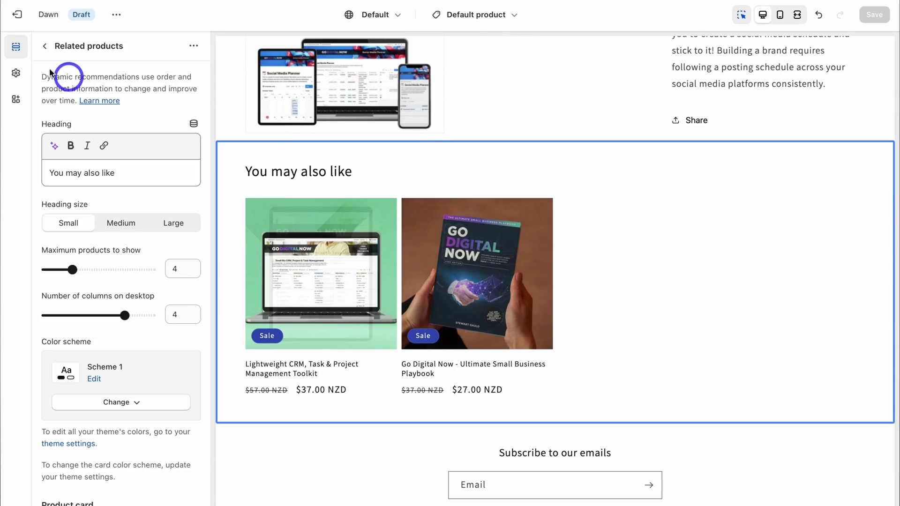
left_click(45, 46)
left_click(103, 446)
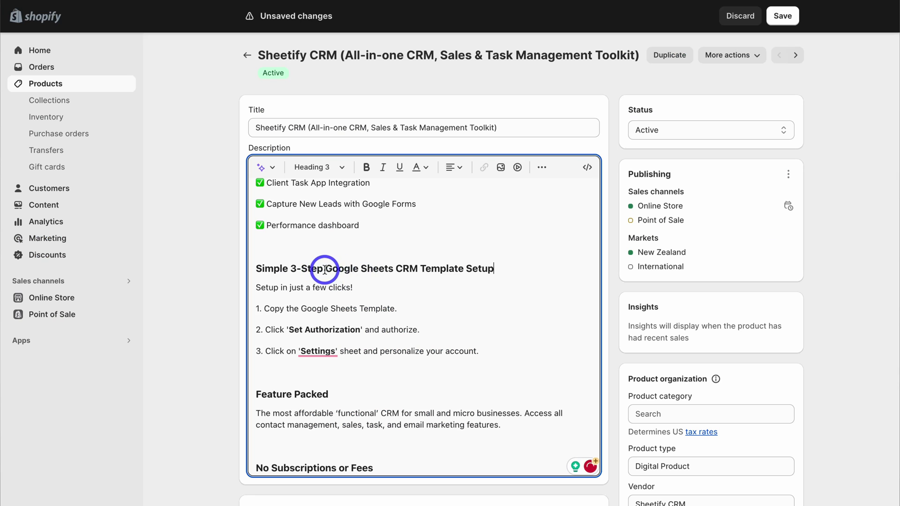
Step: Highlight the keyword text in the Sheetify CRM product's description heading and in its search listing's URL handle
left_click_drag(327, 268, 462, 268)
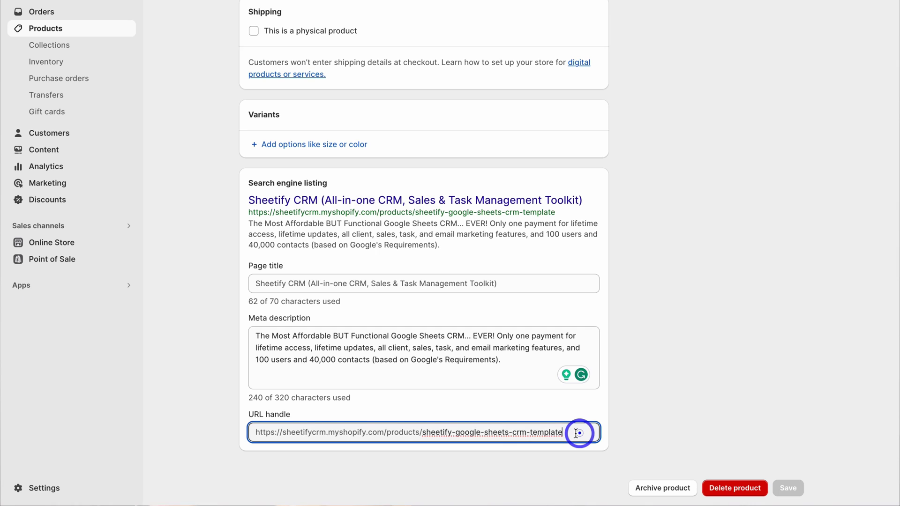
left_click_drag(576, 433, 421, 432)
left_click_drag(536, 234, 625, 233)
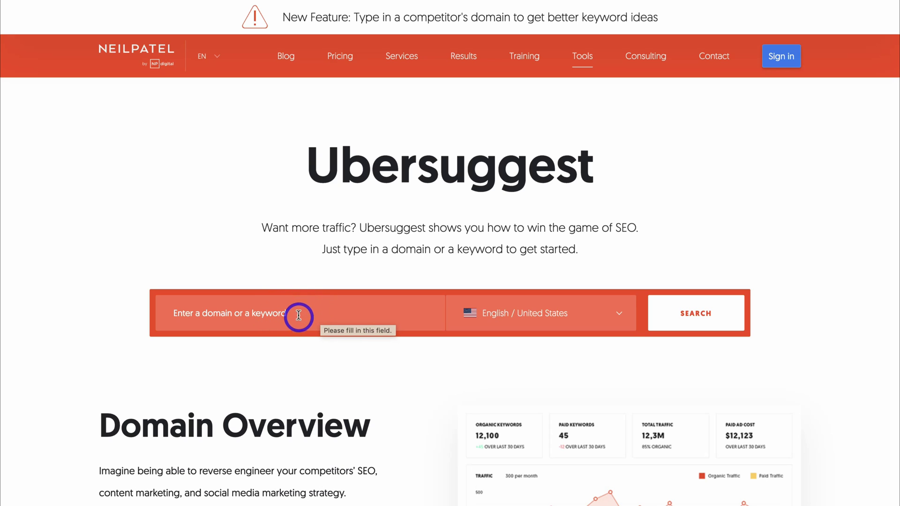
Step: Search Ubersuggest for "Google Sheets CRM" in English / United States and show the related keyword ideas
type("Google Sheets CRM")
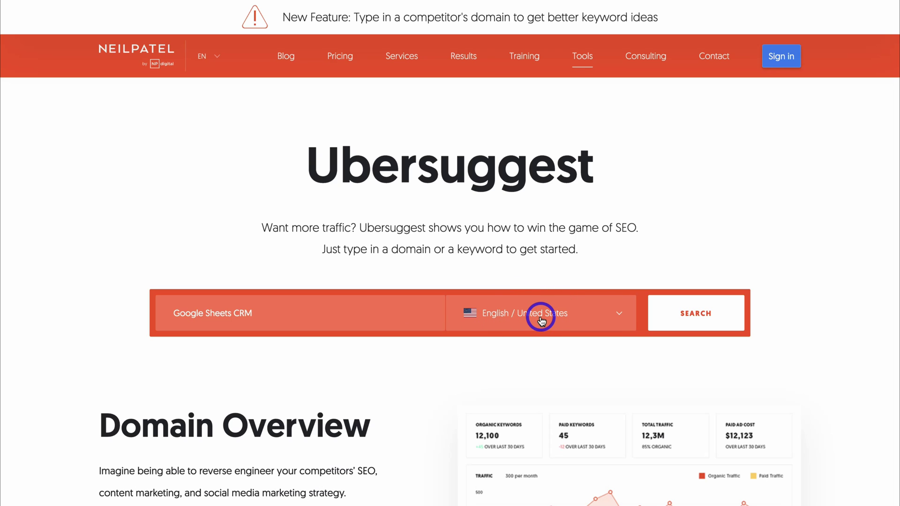
left_click(705, 321)
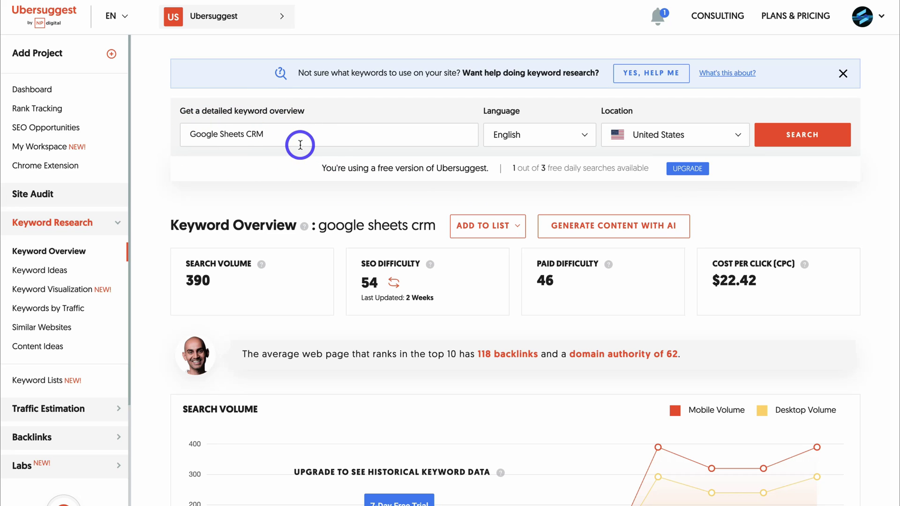
scroll(300, 145, "down", 4)
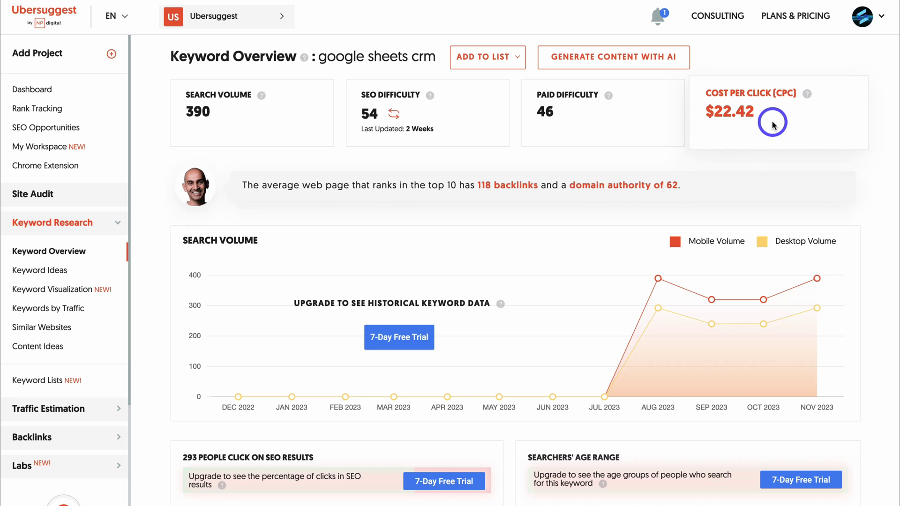
scroll(772, 124, "down", 10)
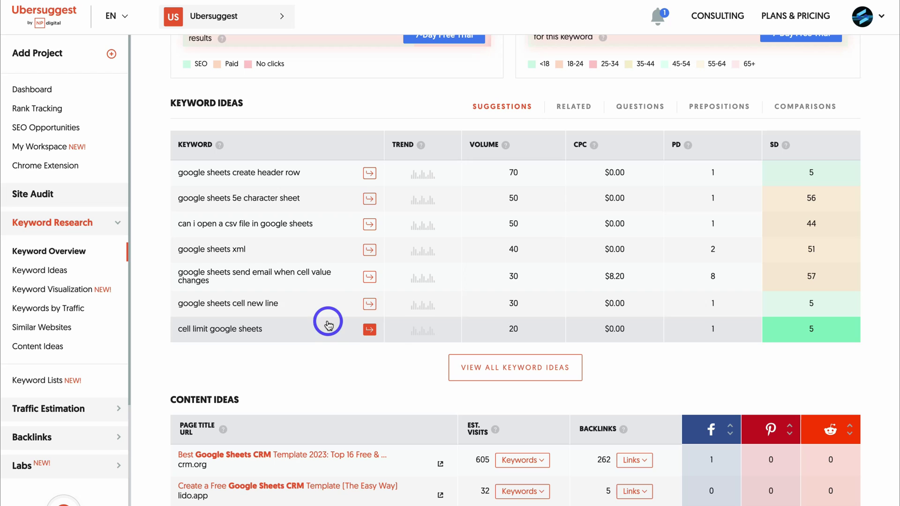
left_click(569, 114)
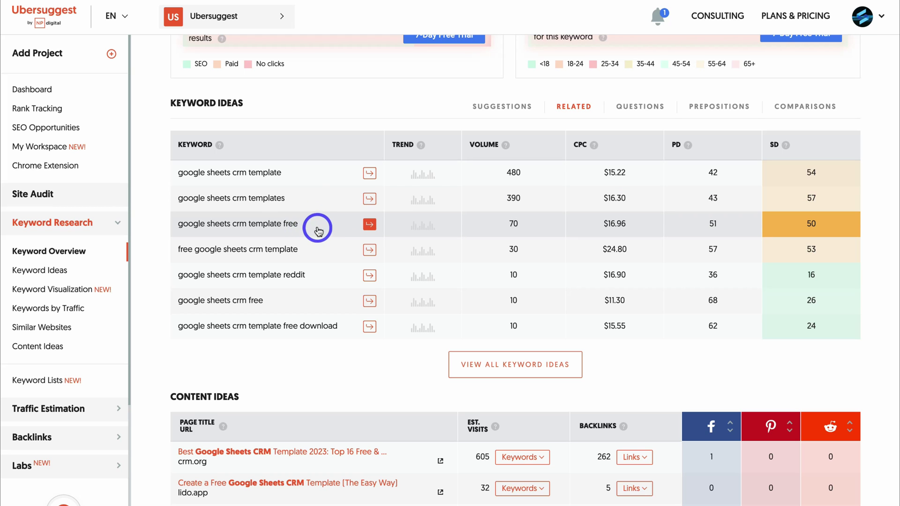
scroll(325, 229, "down", 4)
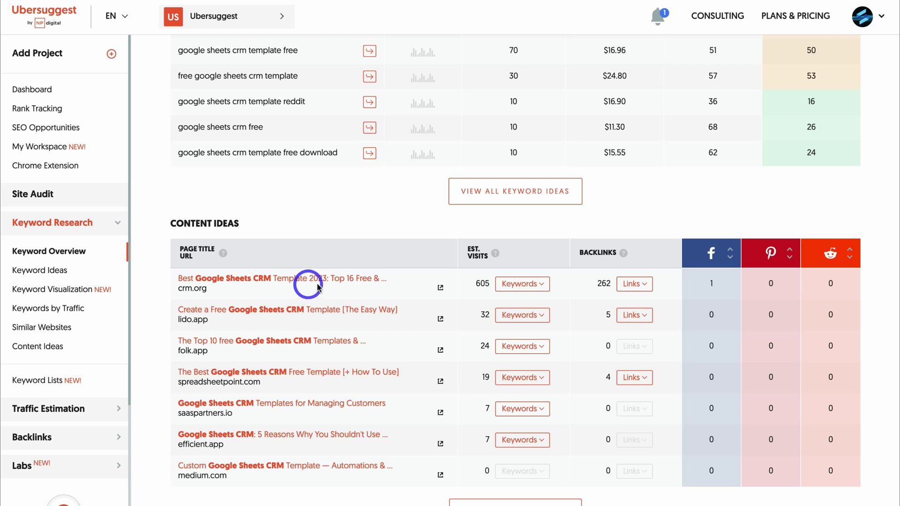
Step: Show the keywords that generate visits for the crm.org page in the content ideas
left_click(524, 287)
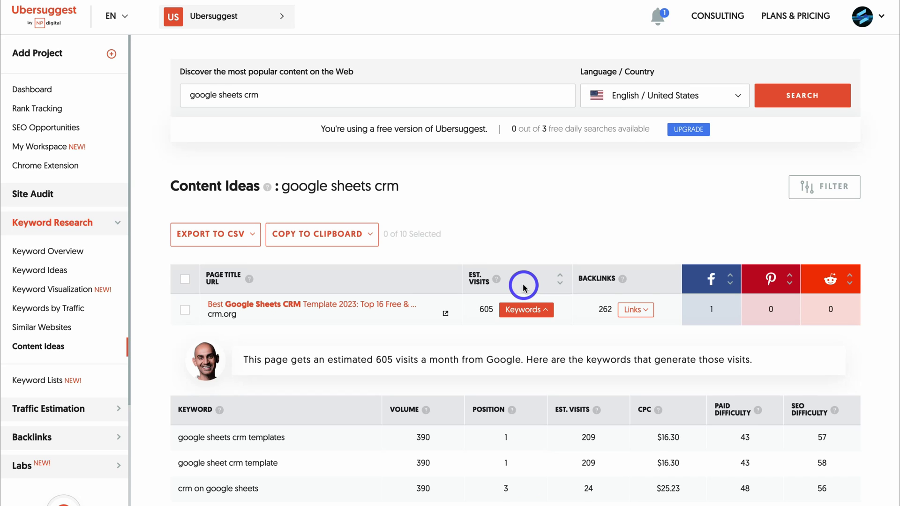
scroll(523, 287, "down", 4)
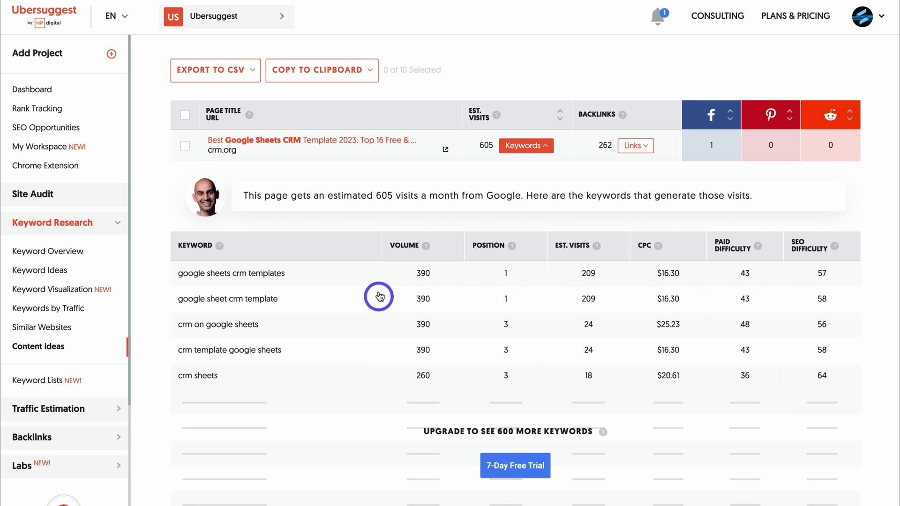
scroll(379, 362, "up", 3)
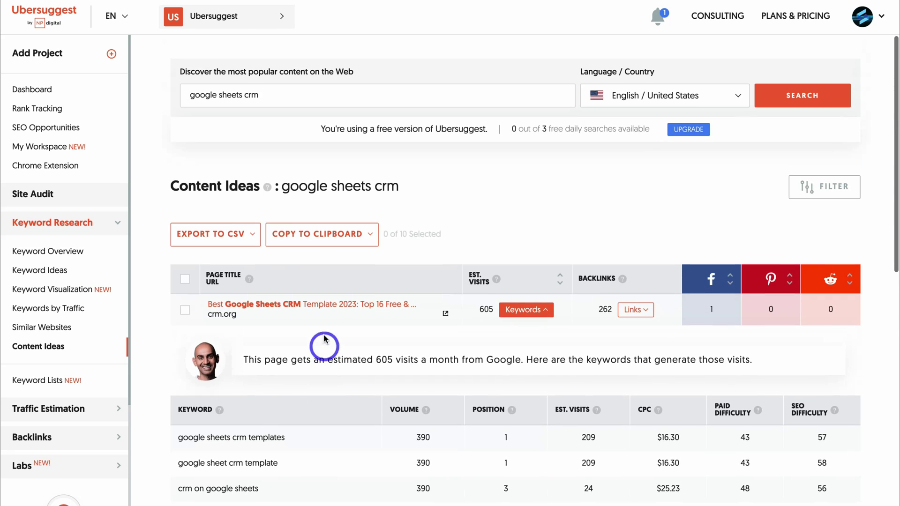
Step: Return to the Keyword Overview and change the search term to "google sheets client tracker"
left_click(70, 252)
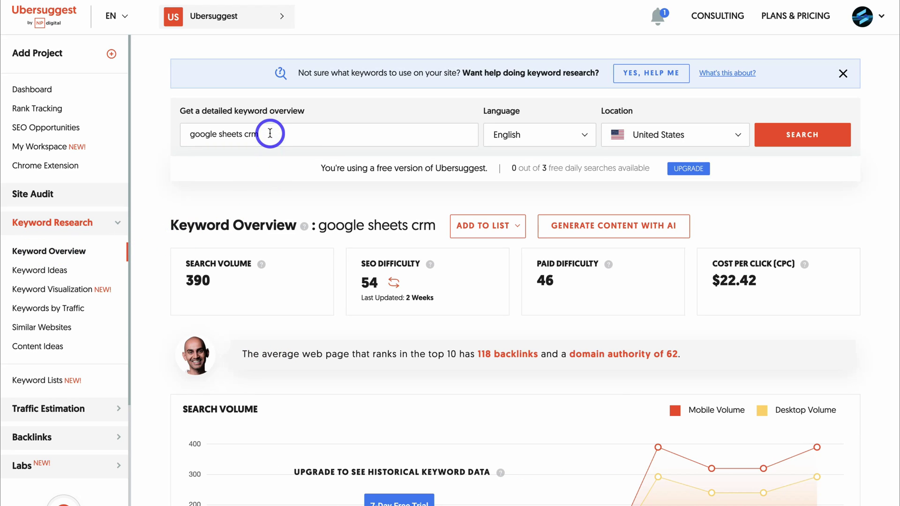
left_click_drag(271, 134, 185, 133)
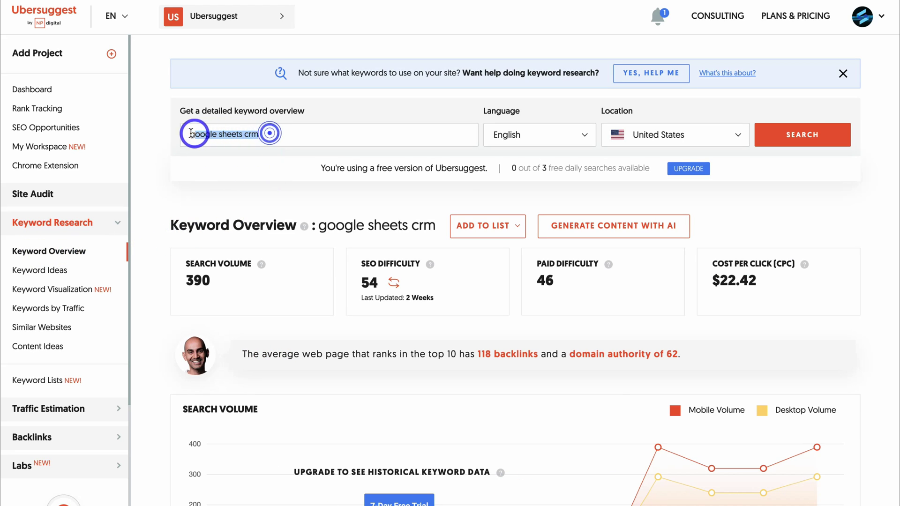
left_click(276, 134)
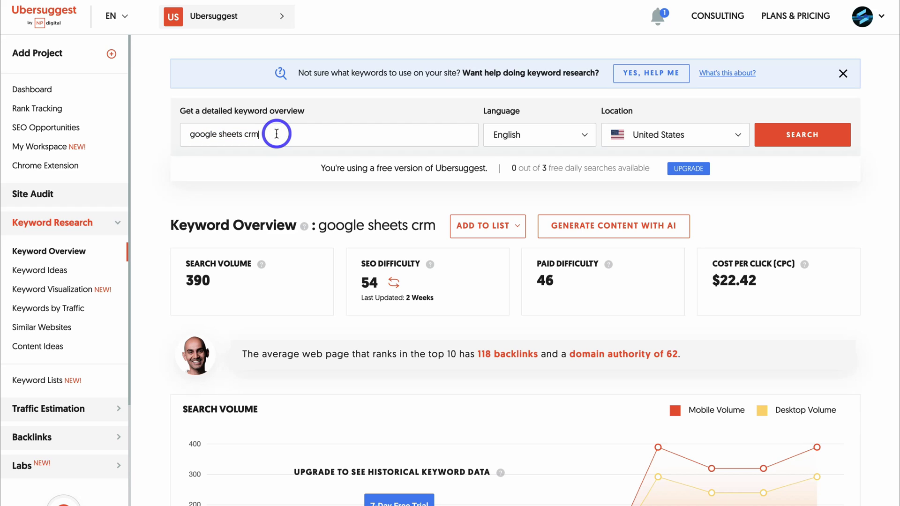
key("BackSpace")
key("BackSpace")
key("BackSpace")
type("client tracker")
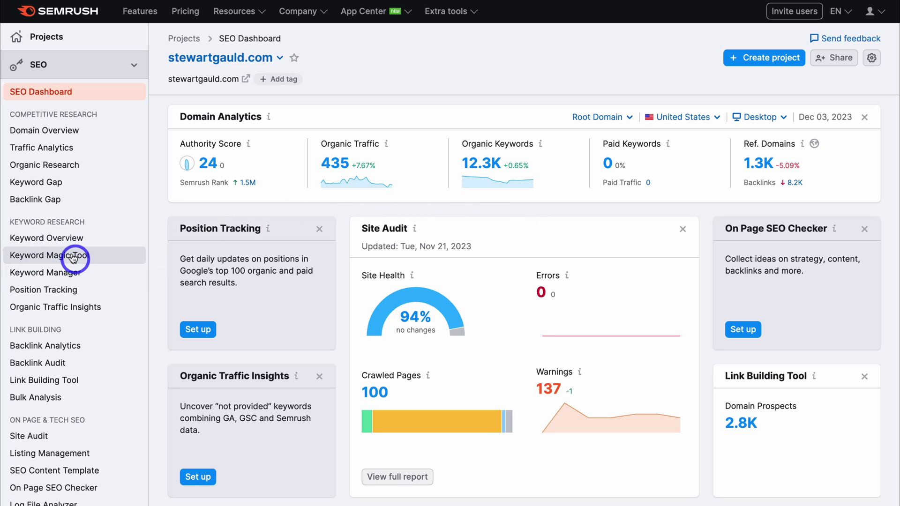
Step: Switch to Semrush and search the Keyword Magic Tool for "Google Sheets CRM" in the US database
left_click(102, 263)
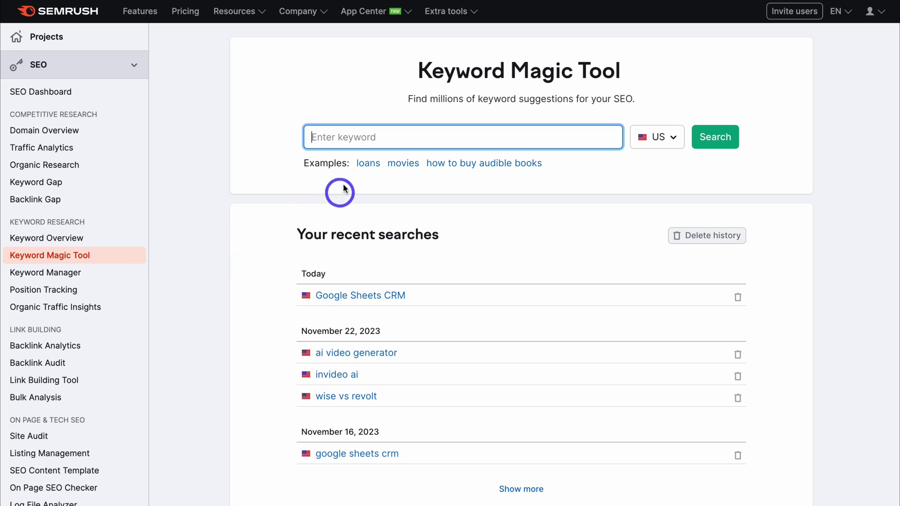
left_click(331, 138)
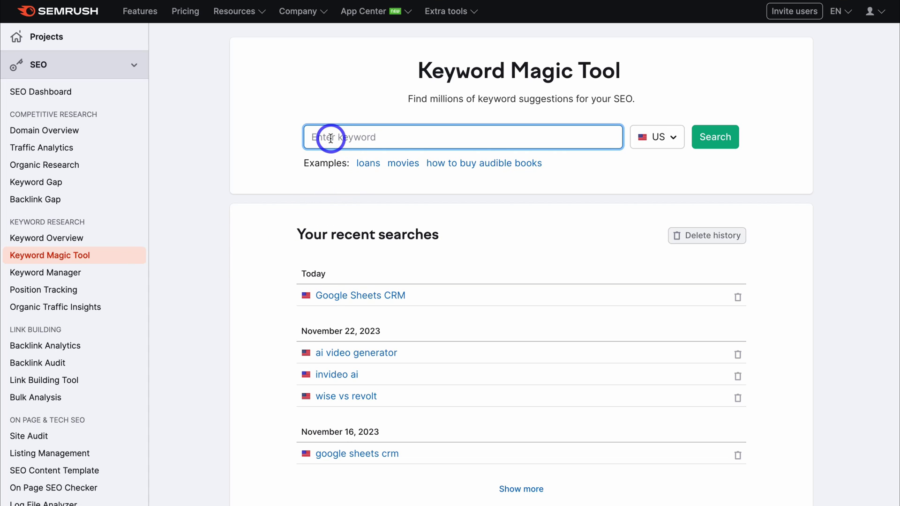
type("Google  Sheets CRM")
left_click(710, 143)
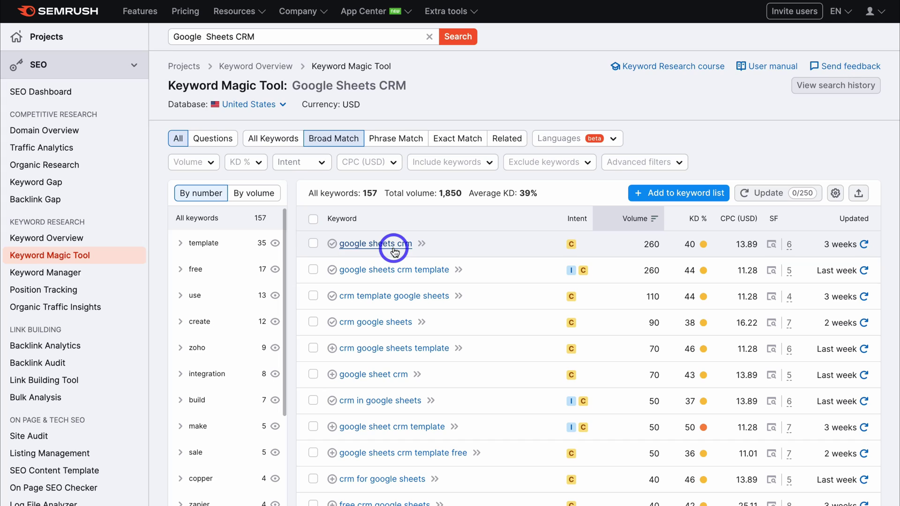
Step: Create a keyword list named "Google Sheets CRM Keywords" from the "google sheets crm" result
left_click(341, 245)
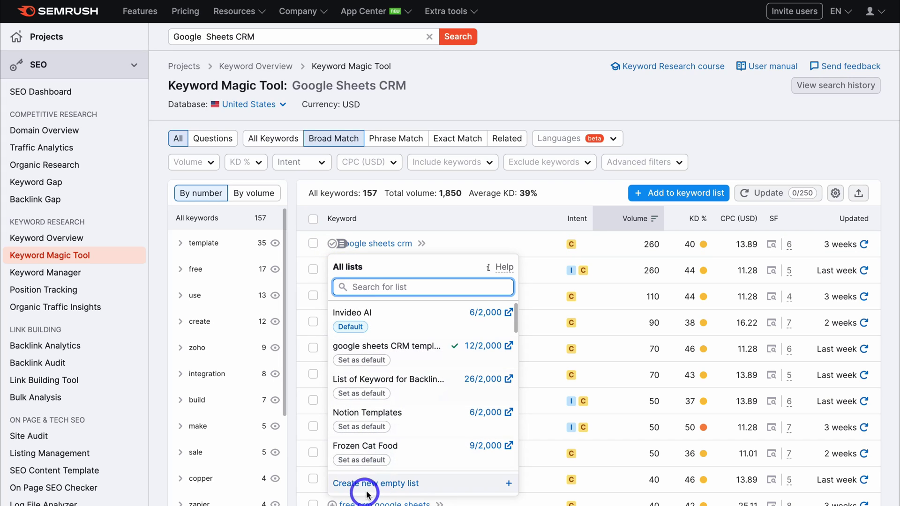
left_click(393, 483)
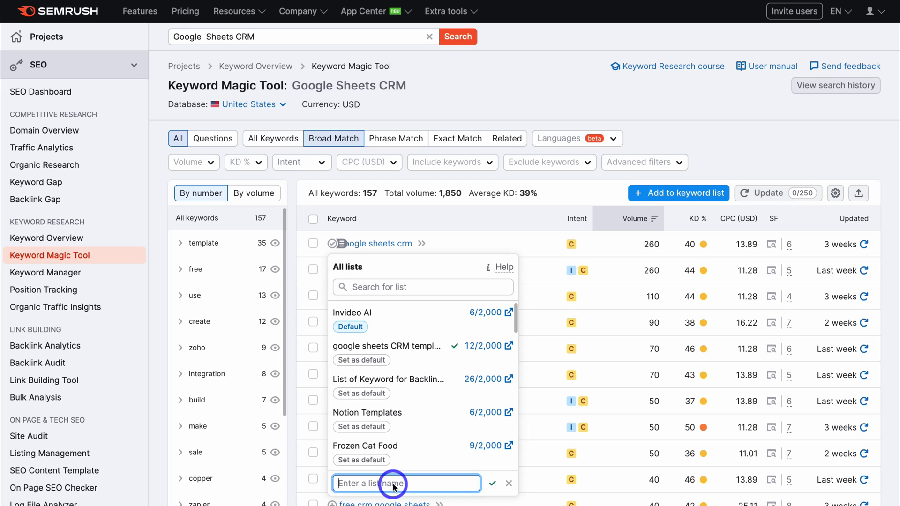
type("Google Sheets CRM Keywords")
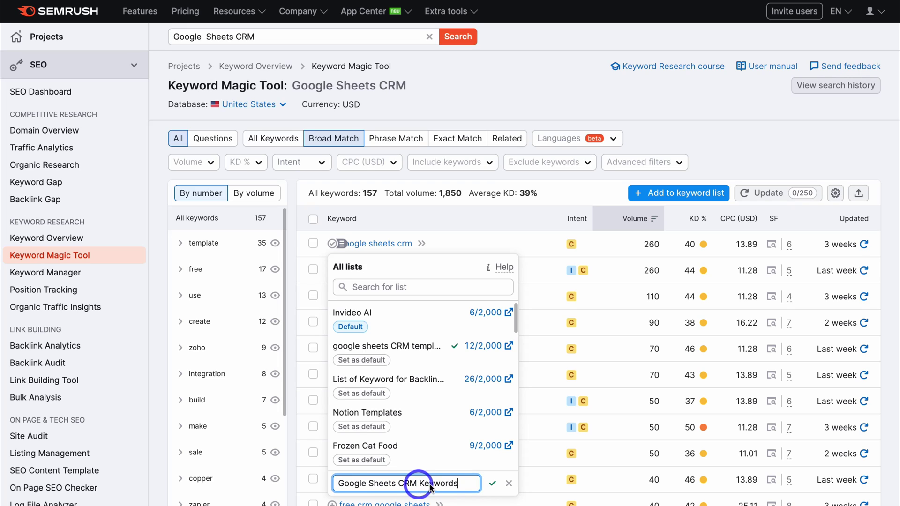
left_click(492, 484)
left_click(486, 242)
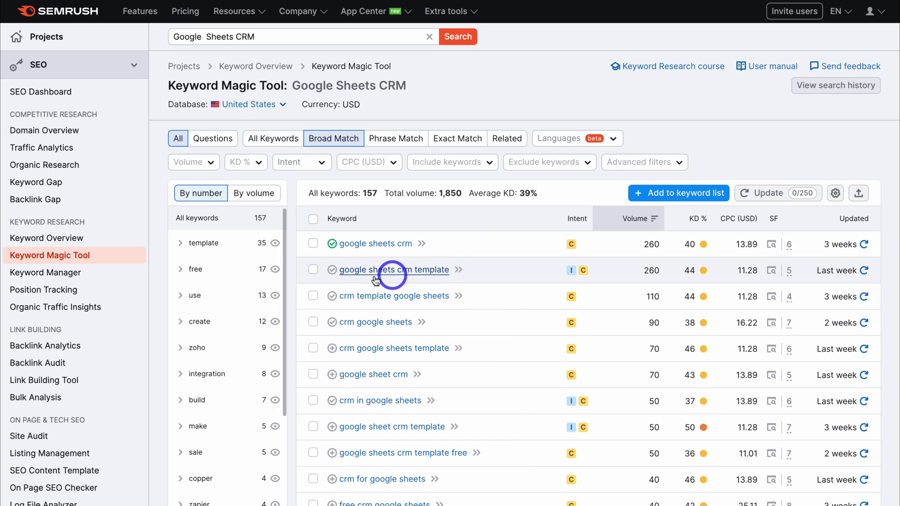
Step: Add "google sheets crm template", "crm template google sheets" and "crm google sheets" to the keyword list
left_click(333, 270)
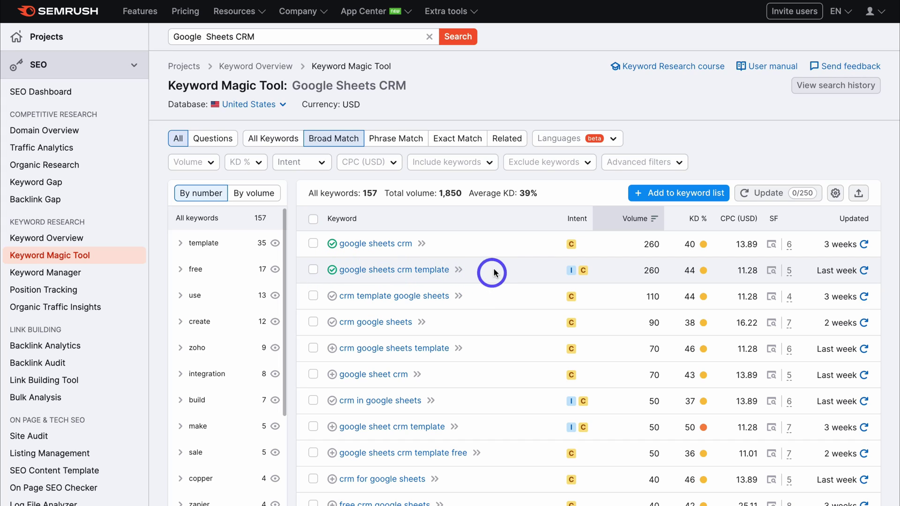
left_click(331, 296)
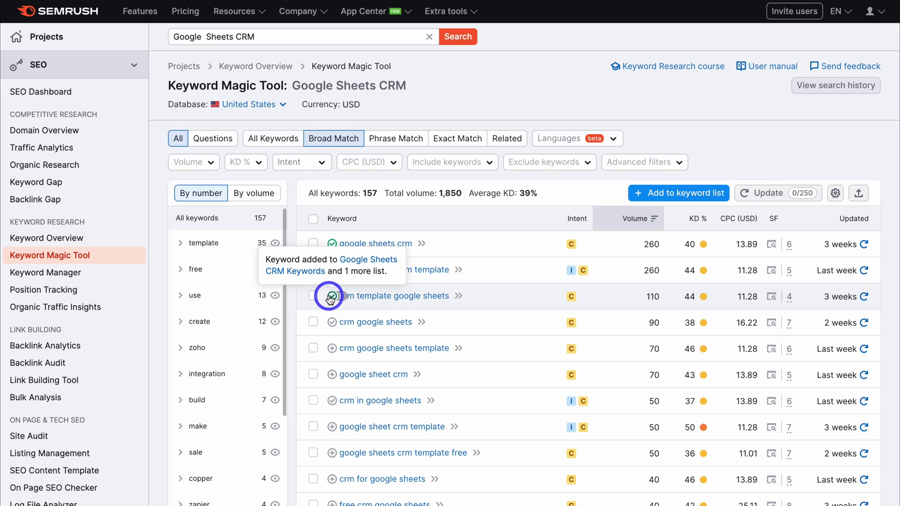
left_click(331, 321)
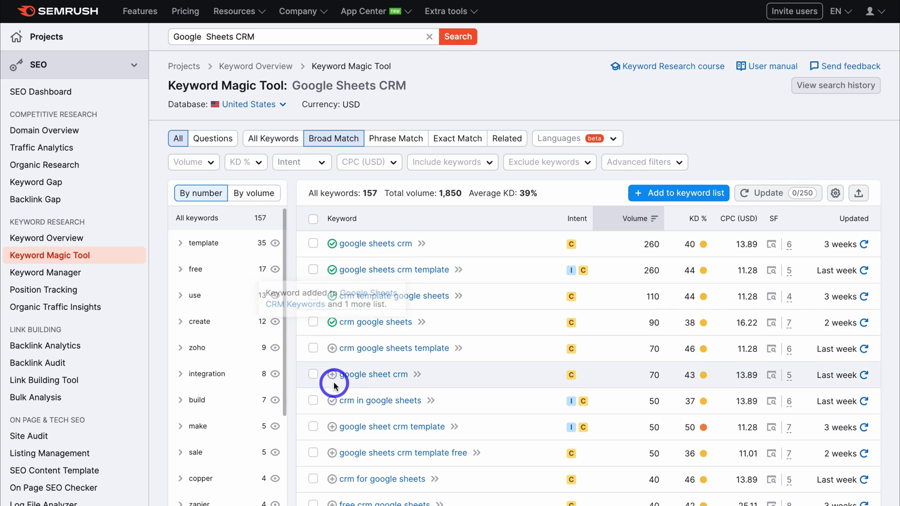
scroll(334, 383, "down", 5)
scroll(333, 381, "up", 5)
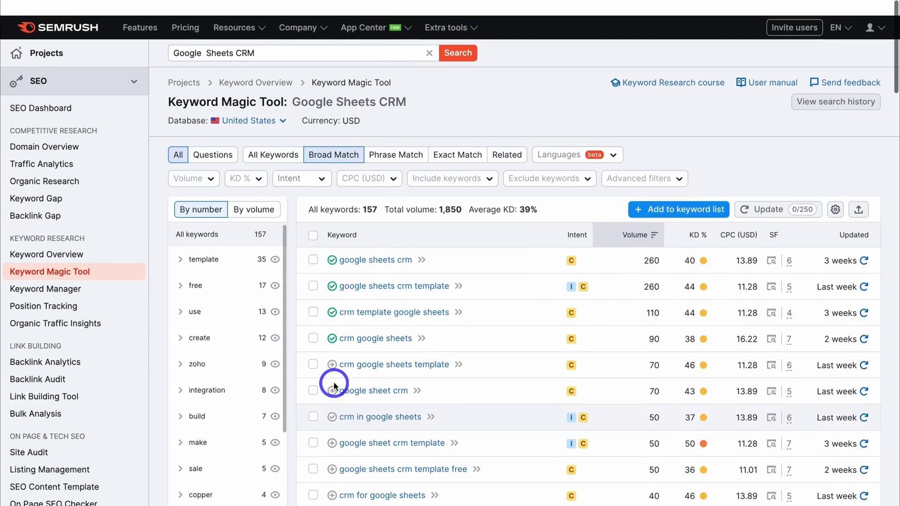
Step: Show the Related keywords and add "crm in google sheets" and "google sheets contact management" to the keyword list
left_click(510, 139)
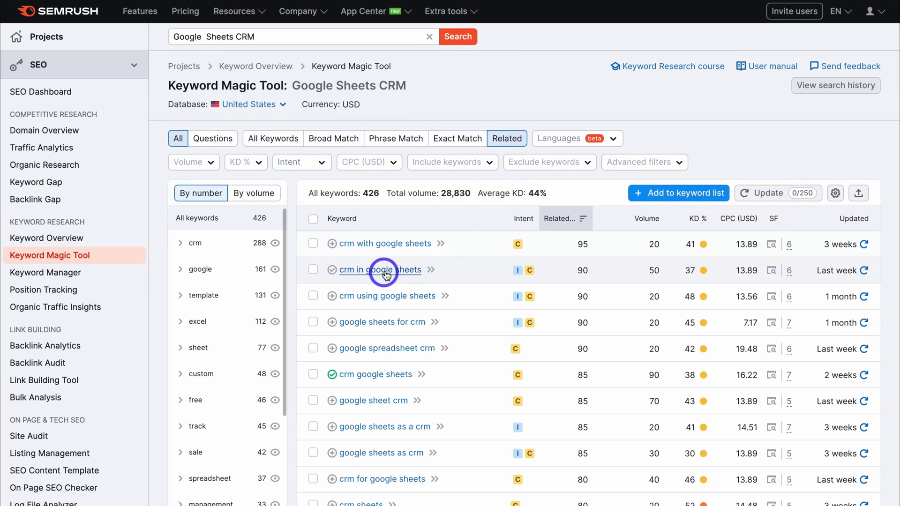
left_click(332, 270)
scroll(333, 273, "down", 1)
scroll(333, 273, "down", 2)
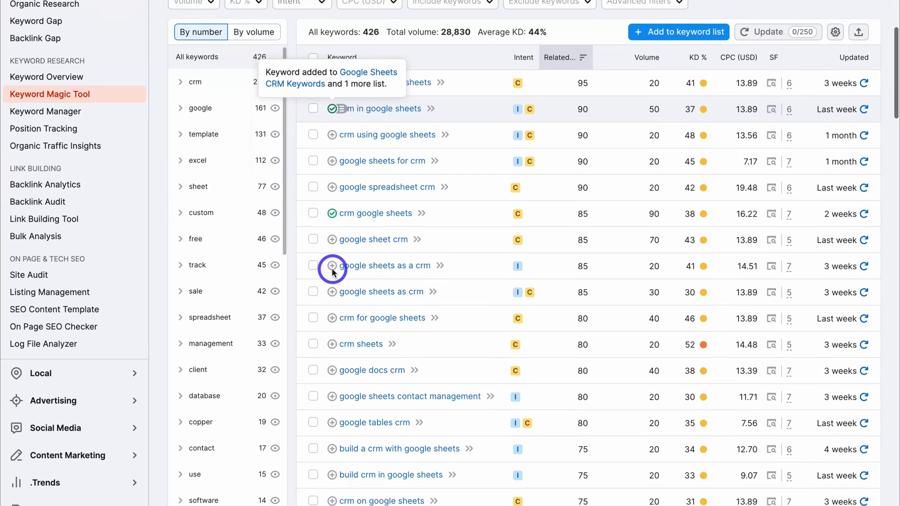
left_click(332, 398)
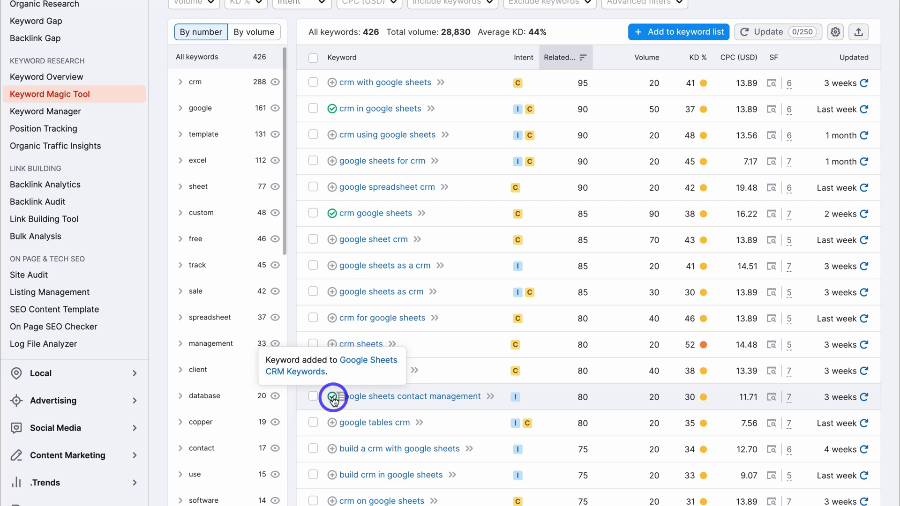
scroll(333, 400, "up", 3)
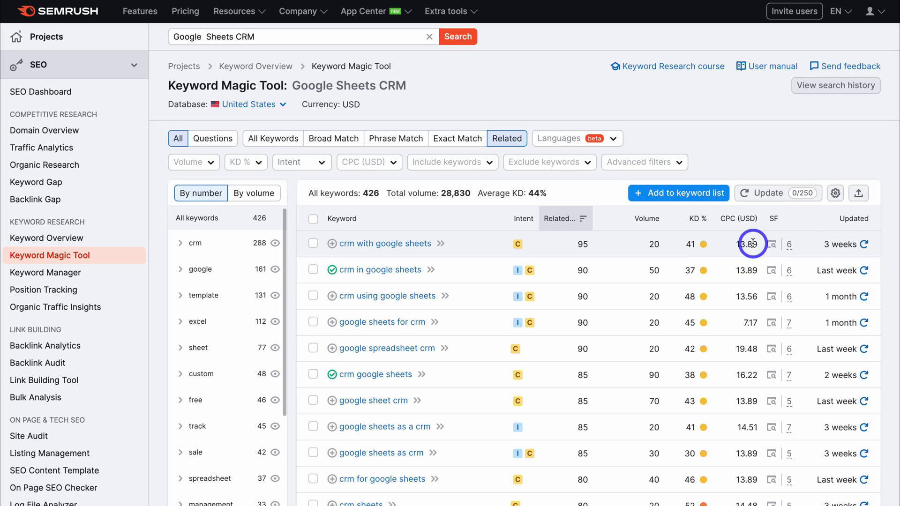
Step: Read the search intent explanations for the top related keywords
mouse_move(518, 244)
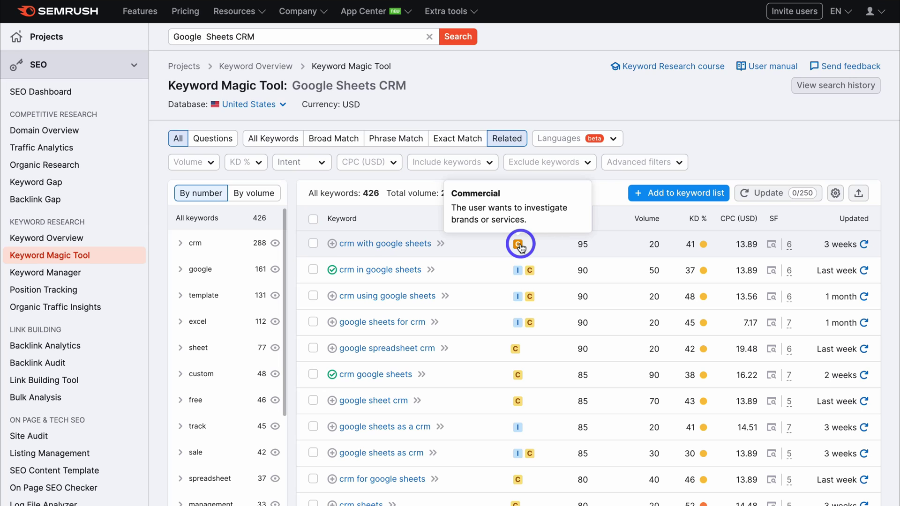
mouse_move(517, 273)
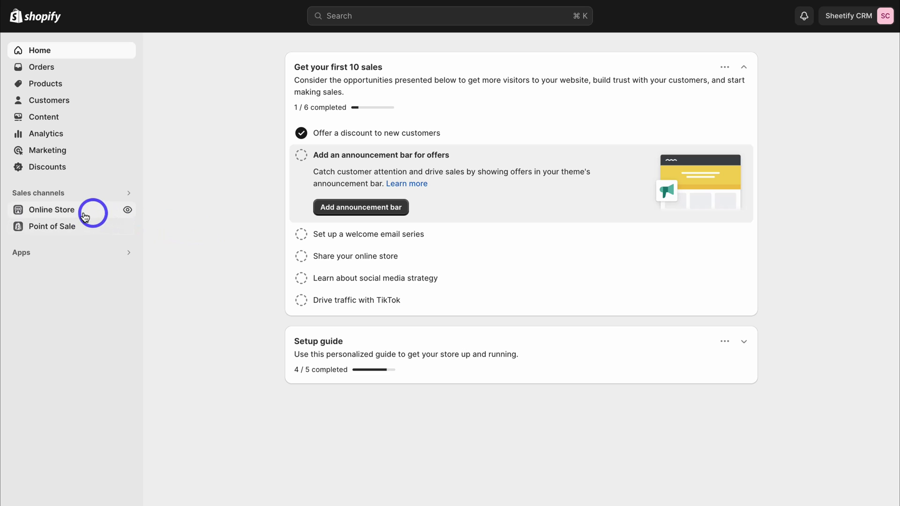
Step: Switch to the Shopify store's preferences and examine the use of "Google Sheets CRM" in the homepage title and meta description
left_click(59, 213)
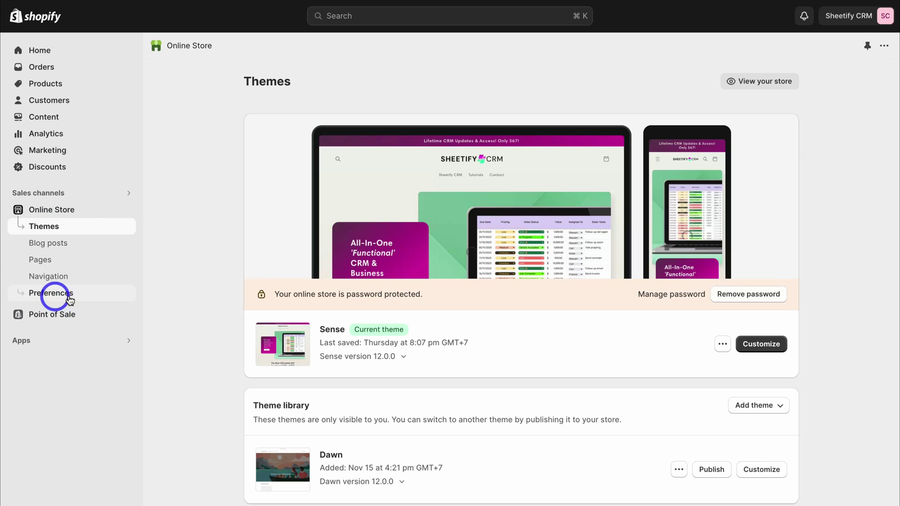
left_click(92, 295)
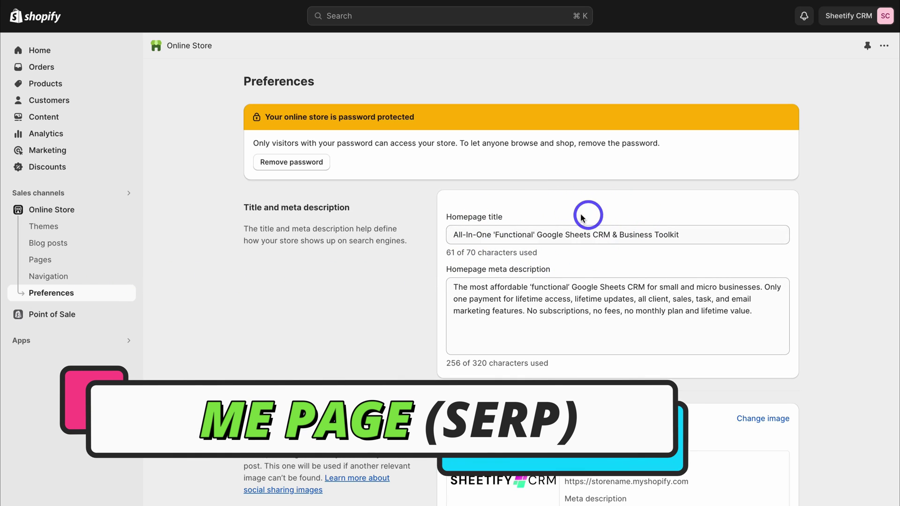
left_click_drag(536, 234, 609, 233)
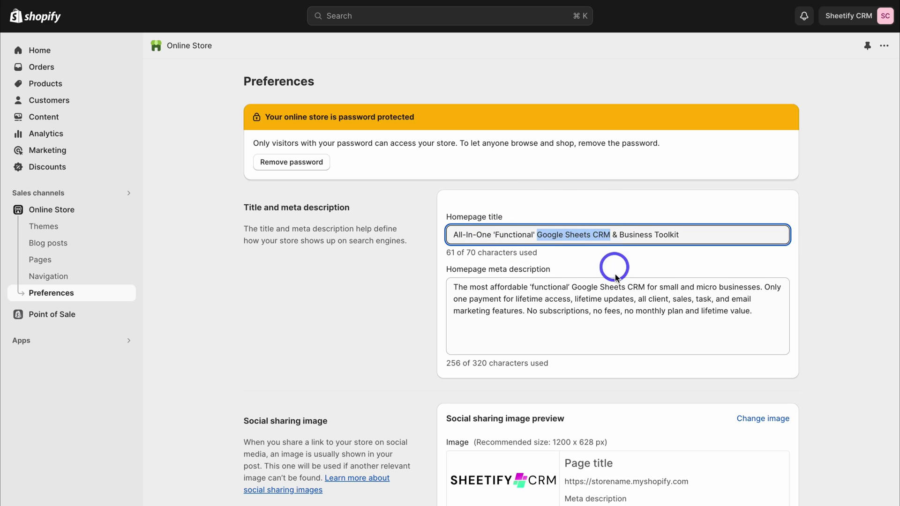
left_click(615, 296)
left_click_drag(646, 288, 572, 286)
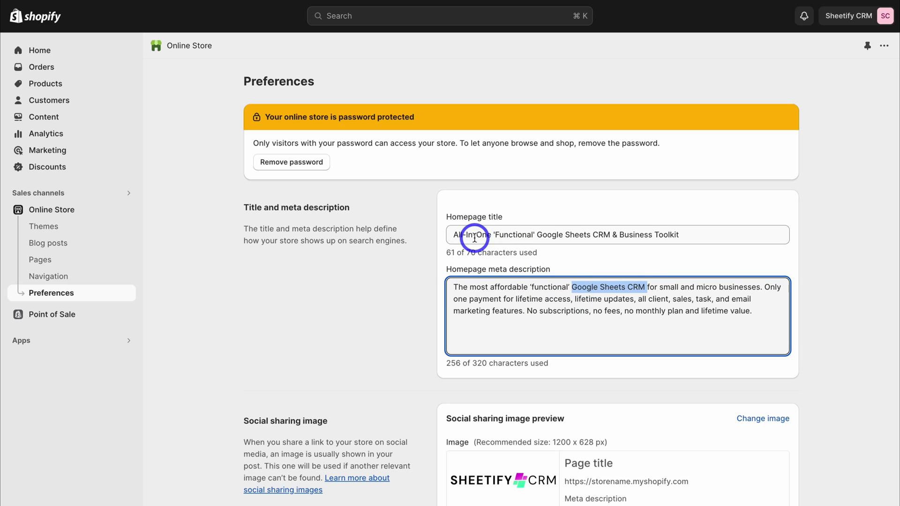
left_click(588, 261)
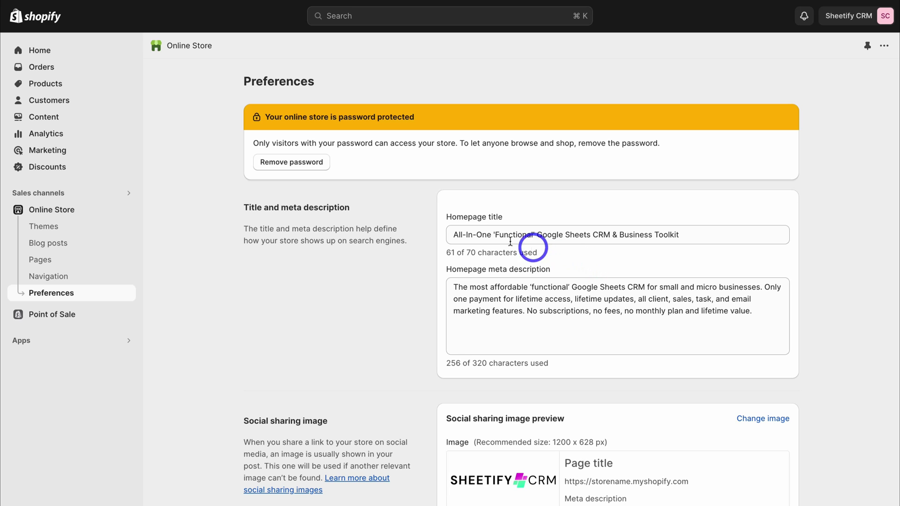
Step: Open the Sheetify CRM product and examine its title
left_click(86, 88)
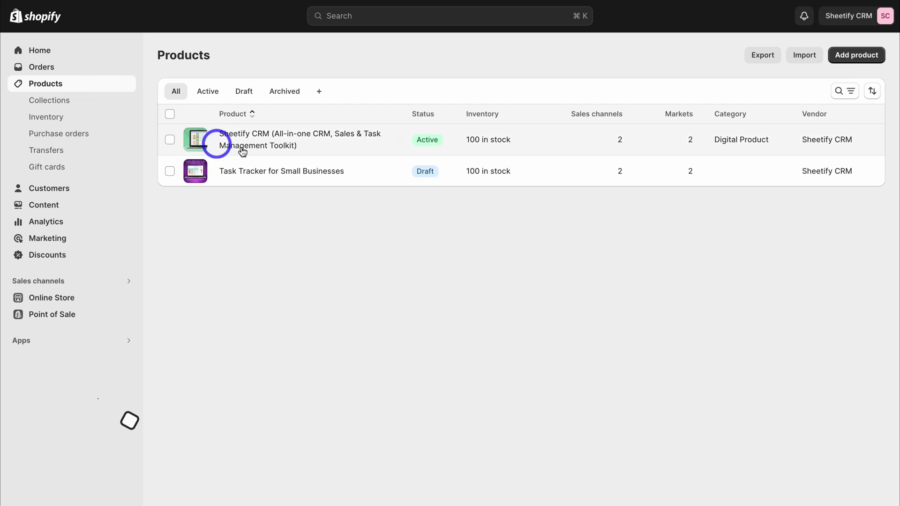
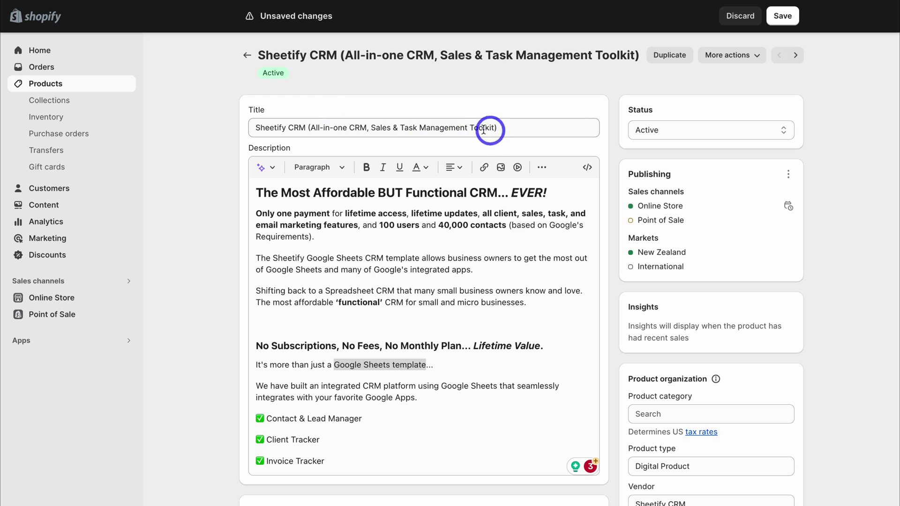
left_click_drag(467, 128, 251, 127)
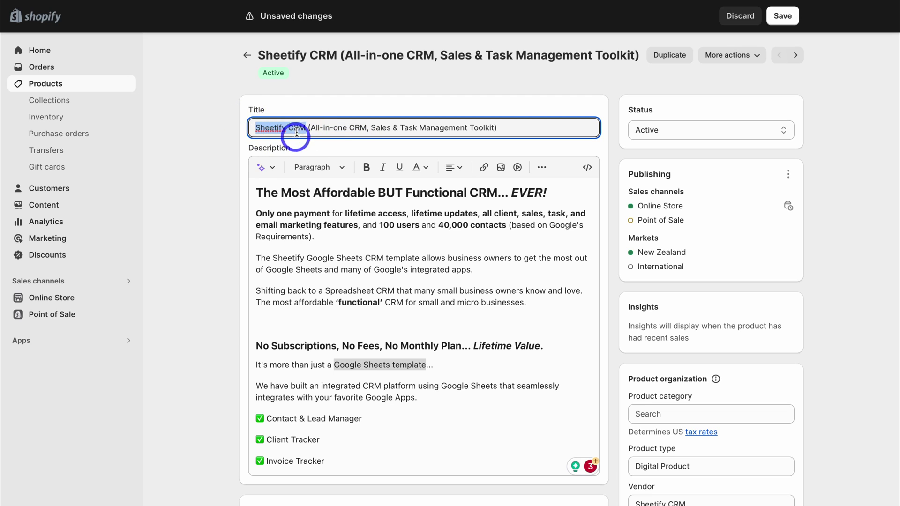
left_click(521, 127)
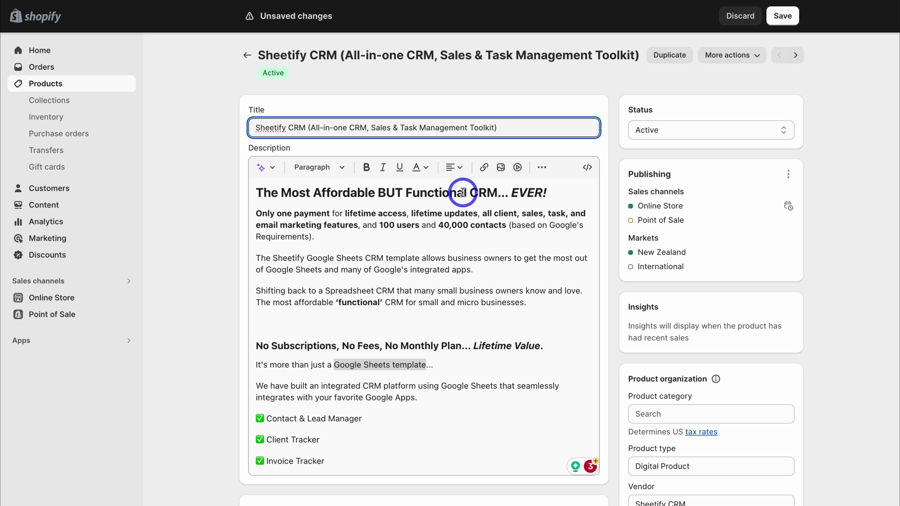
Step: Insert "Google Sheets" before "CRM" in the description's main heading and copy the phrase "Google Sheets CRM"
left_click_drag(552, 193, 251, 195)
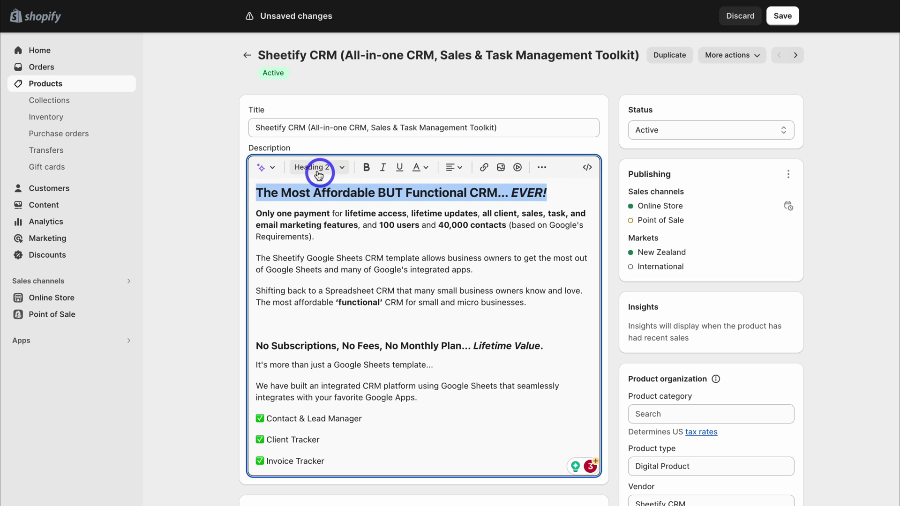
left_click(364, 190)
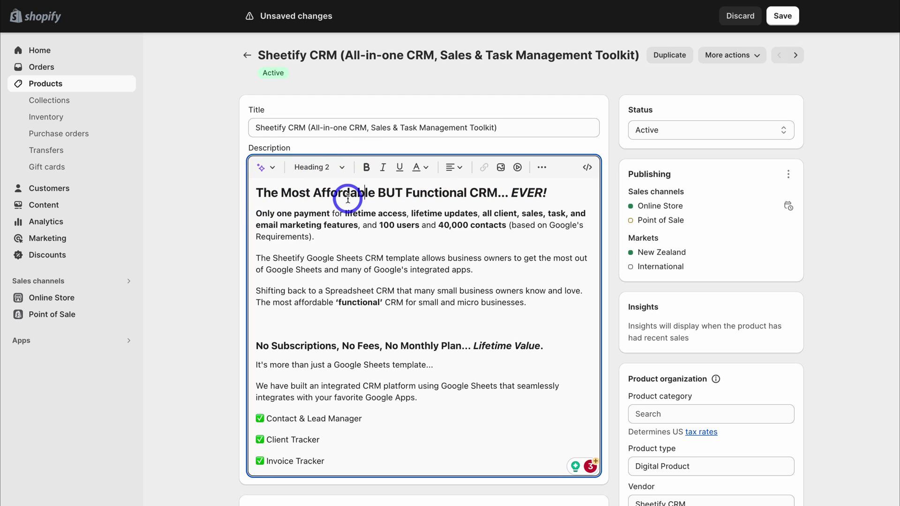
left_click(466, 192)
type("Google Sheets")
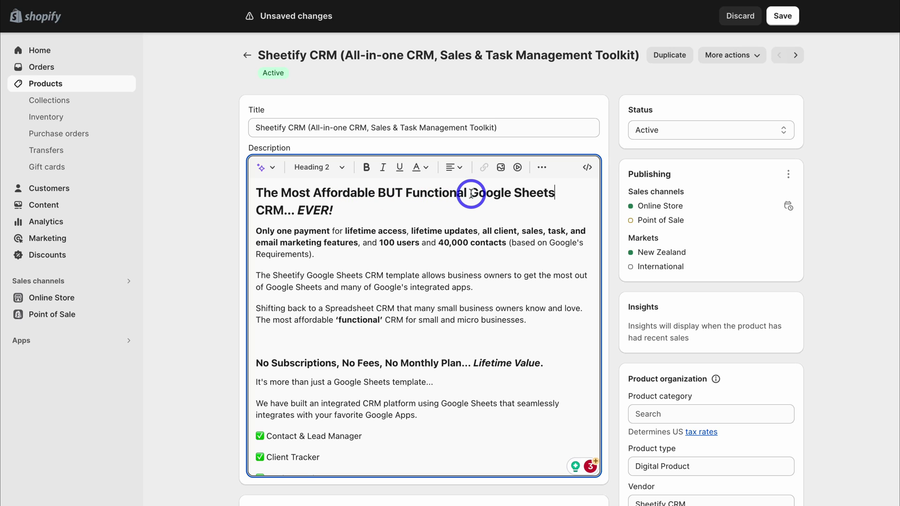
left_click_drag(471, 192, 284, 210)
key("ctrl+c")
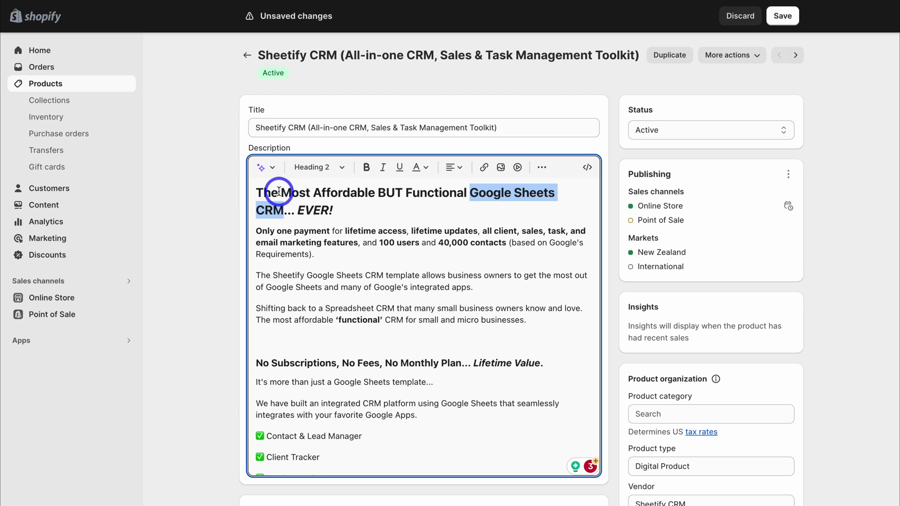
left_click(358, 211)
Step: Insert "Google Sheets CRM Template" before "Setup" in the description's "Simple 3-Step Setup" heading
scroll(361, 232, "down", 4)
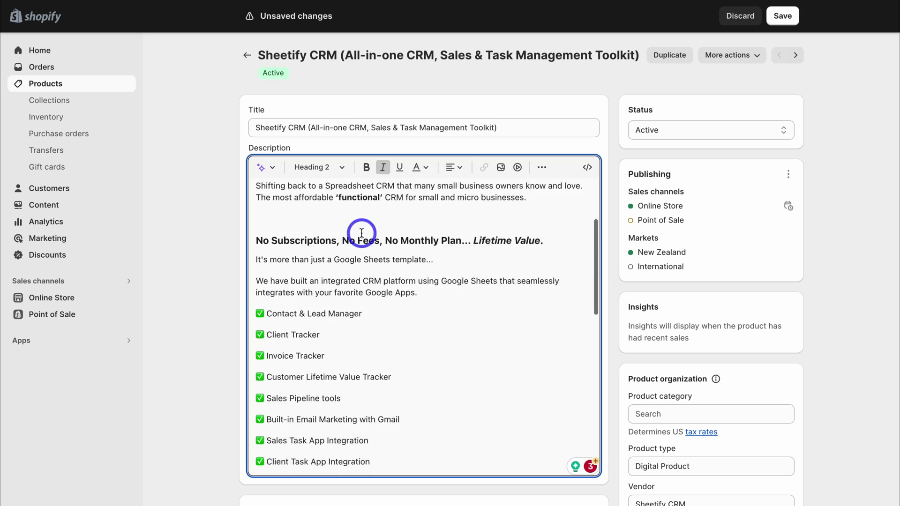
scroll(362, 233, "down", 5)
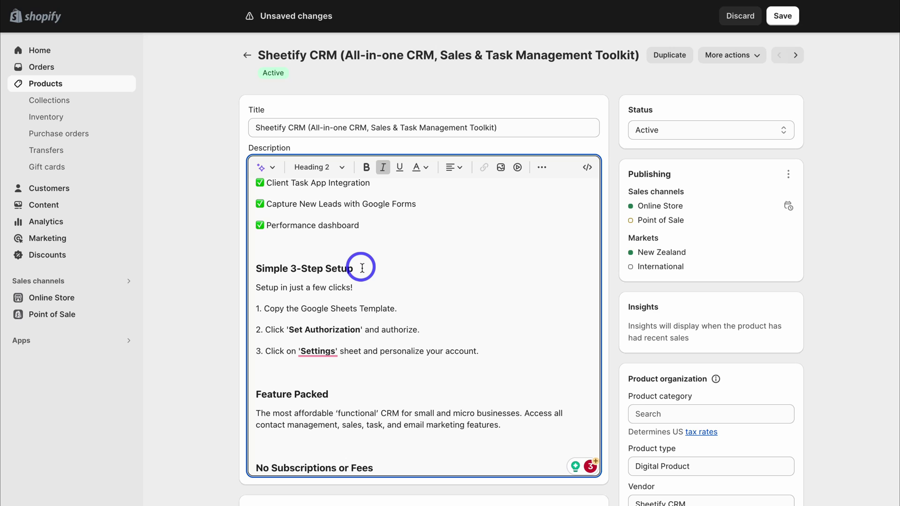
left_click_drag(362, 268, 252, 268)
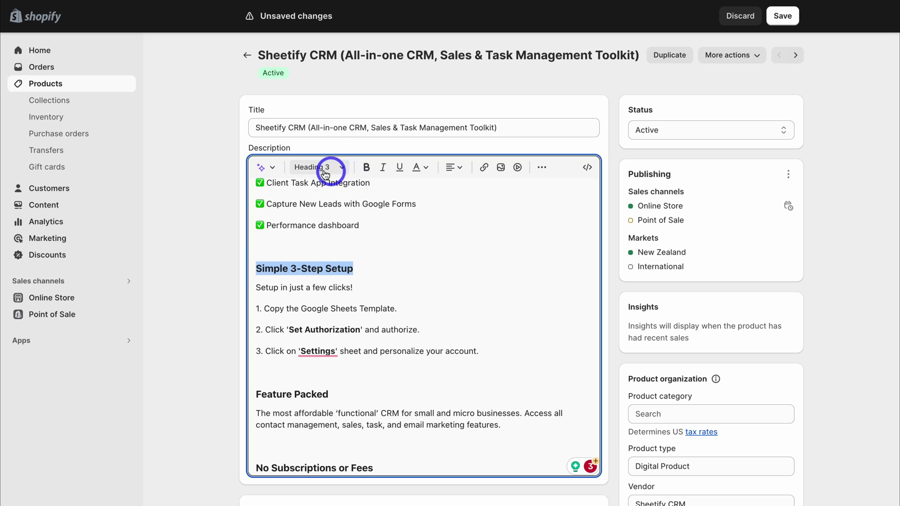
left_click(371, 266)
type("Google Sheets CRM Template")
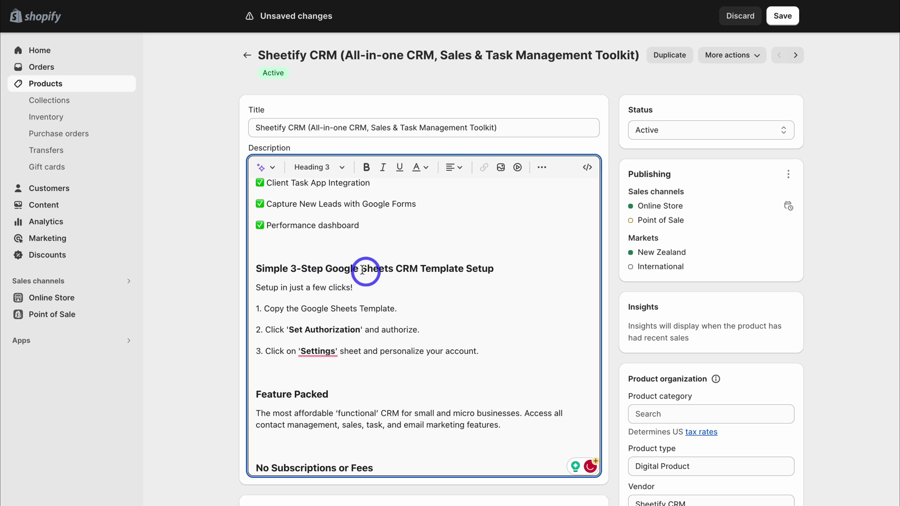
left_click_drag(326, 268, 461, 268)
Step: Add the copied phrase "Google Sheets CRM" to the end of the "Feature Packed" heading
scroll(460, 268, "down", 3)
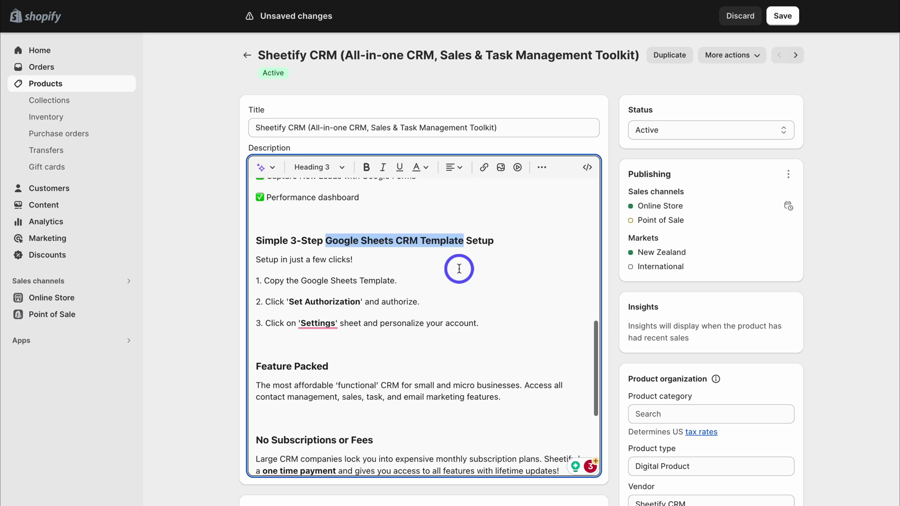
scroll(443, 283, "up", 1)
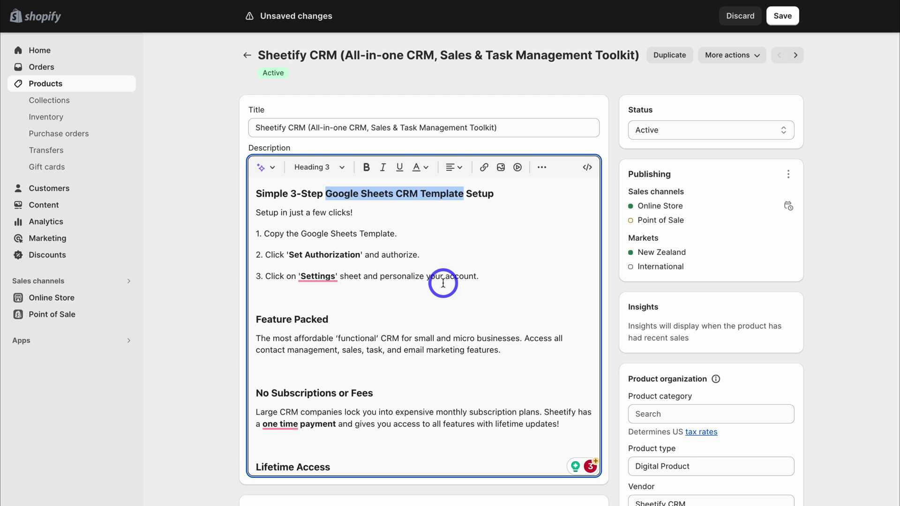
left_click(347, 317)
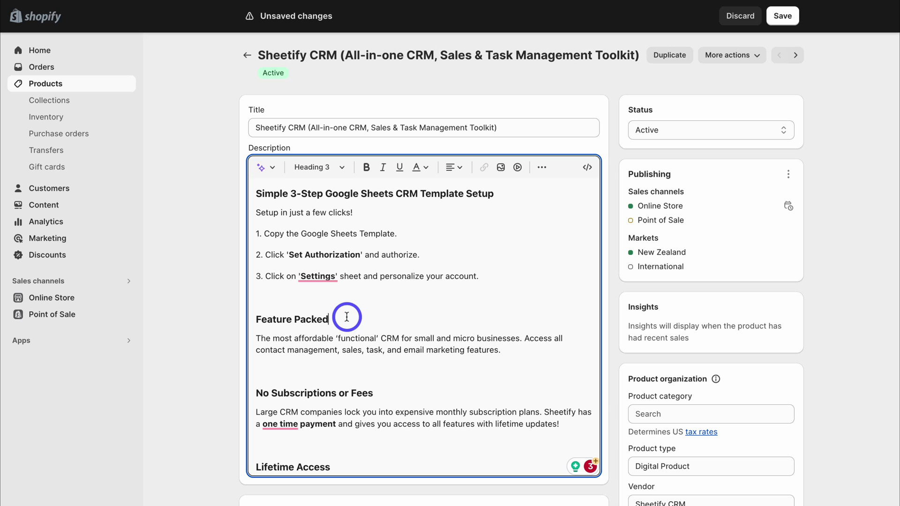
key("ctrl+v")
Step: Examine the keyword phrases in the description's opening paragraphs and feature checklist
scroll(347, 299, "down", 4)
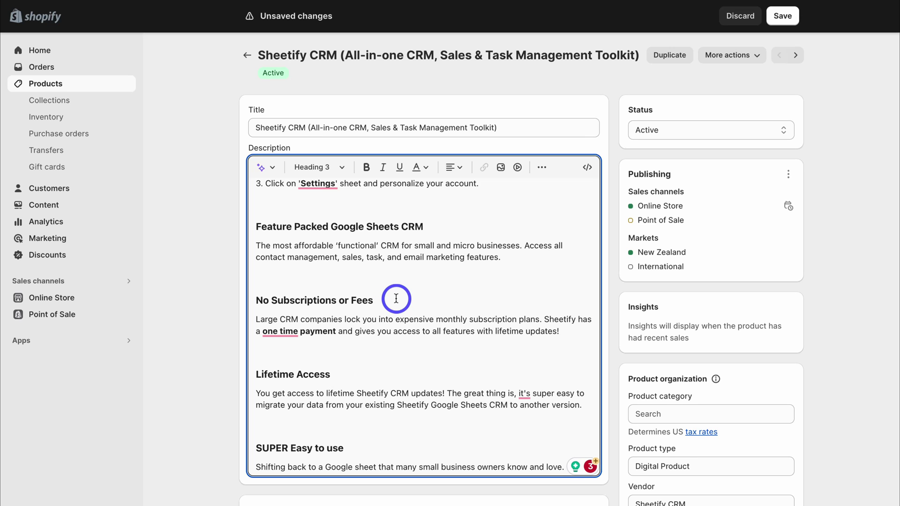
scroll(389, 309, "down", 1)
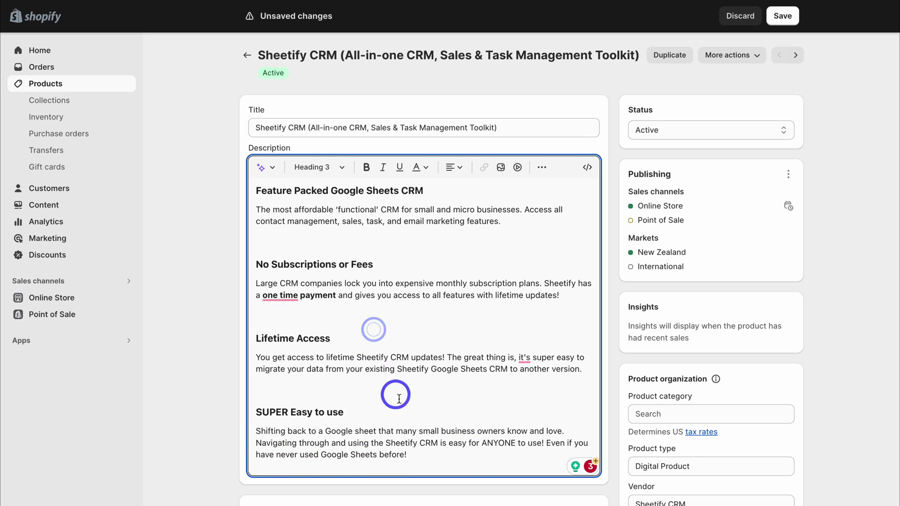
scroll(398, 399, "up", 8)
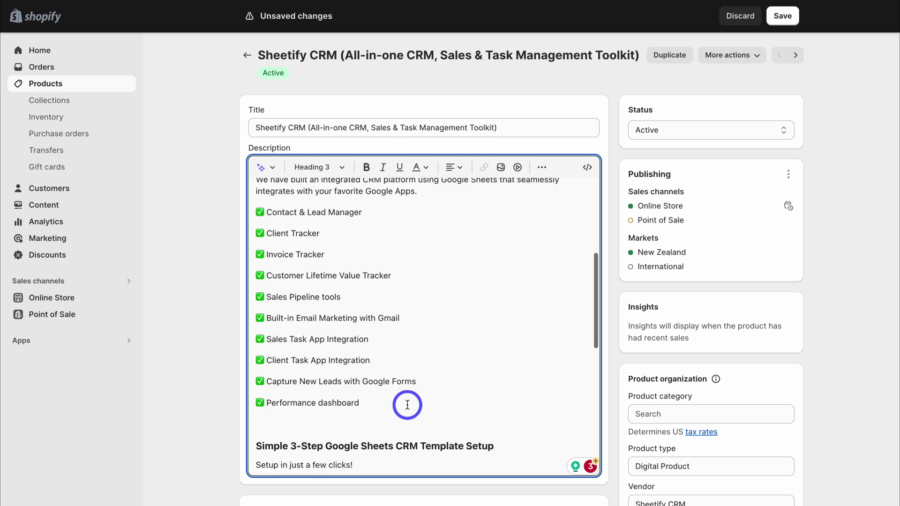
scroll(408, 405, "up", 5)
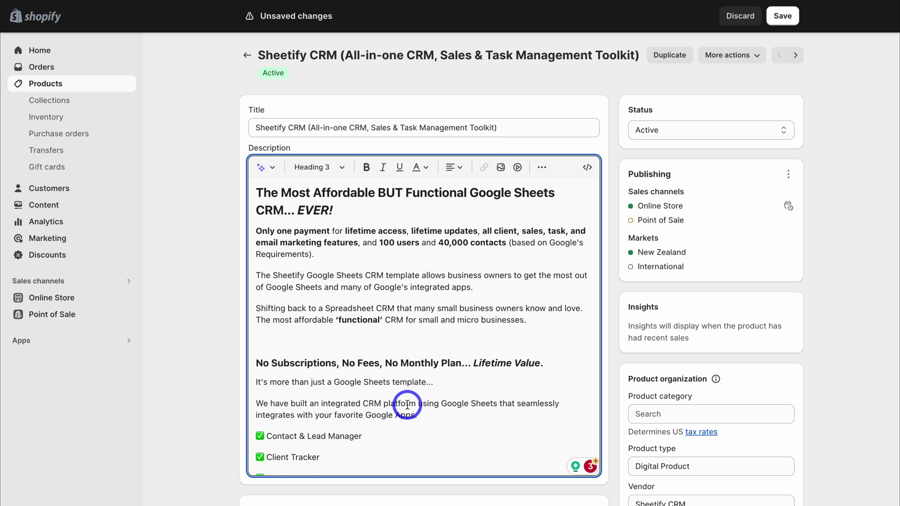
left_click_drag(420, 274, 309, 276)
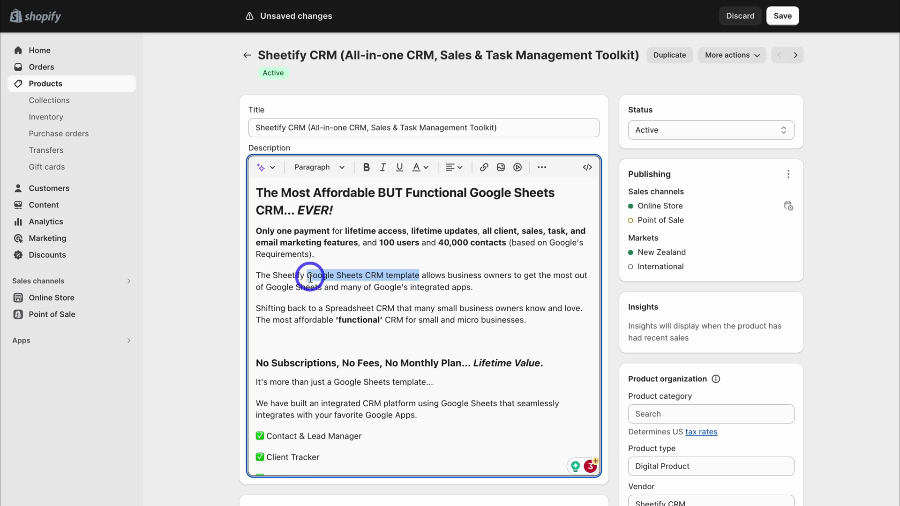
left_click_drag(326, 308, 405, 297)
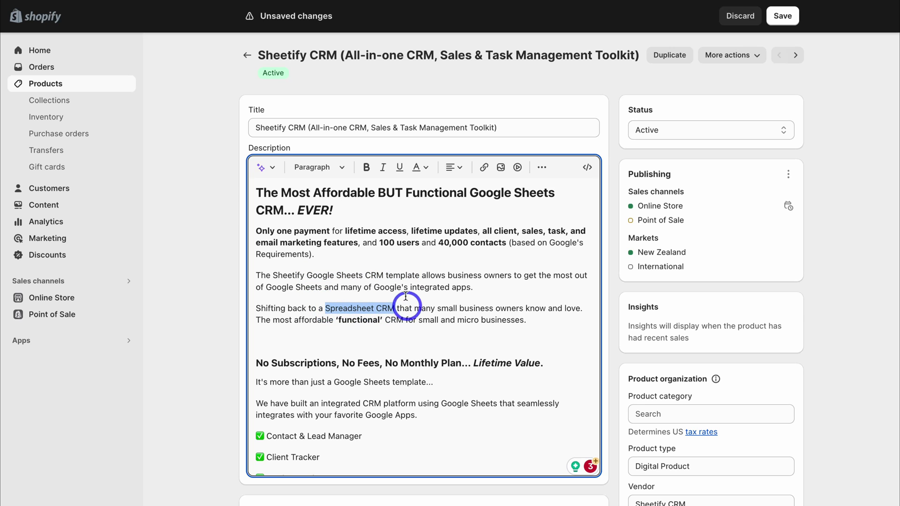
left_click(394, 311)
scroll(375, 324, "down", 2)
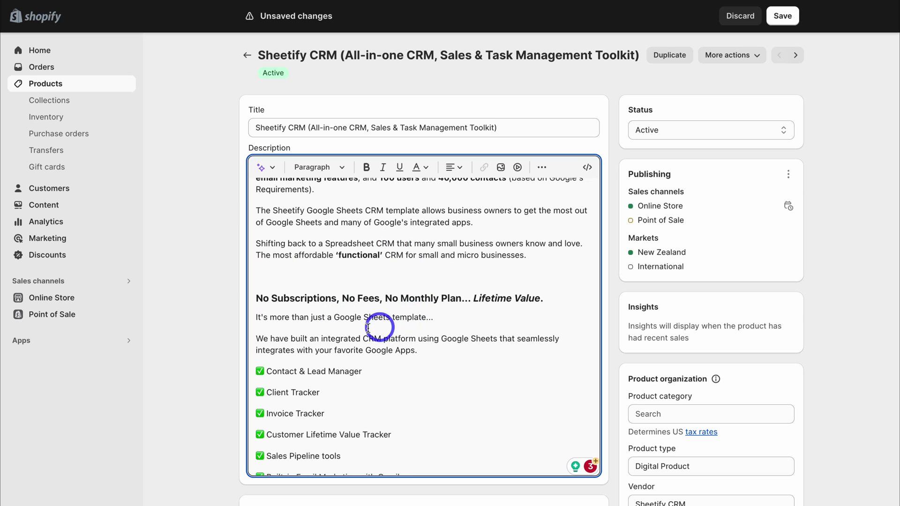
left_click_drag(334, 317, 426, 317)
scroll(424, 316, "down", 4)
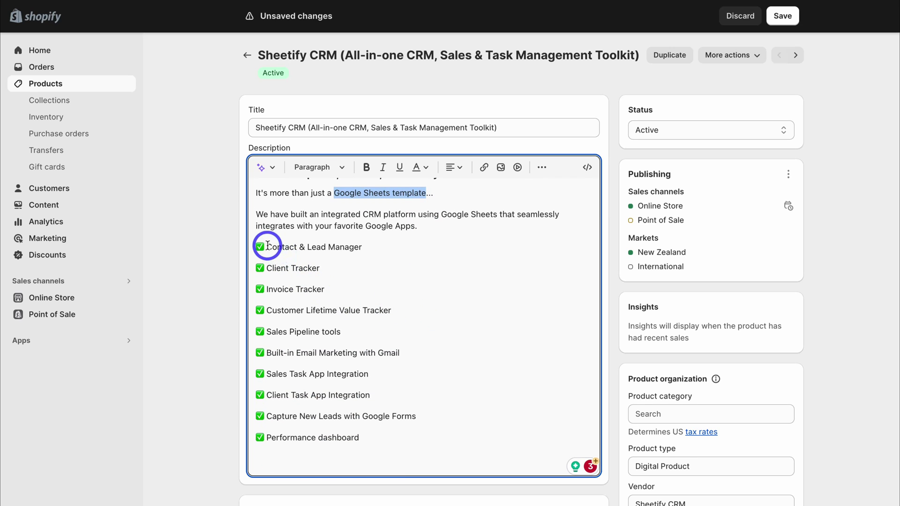
left_click_drag(267, 244, 382, 434)
left_click(410, 381)
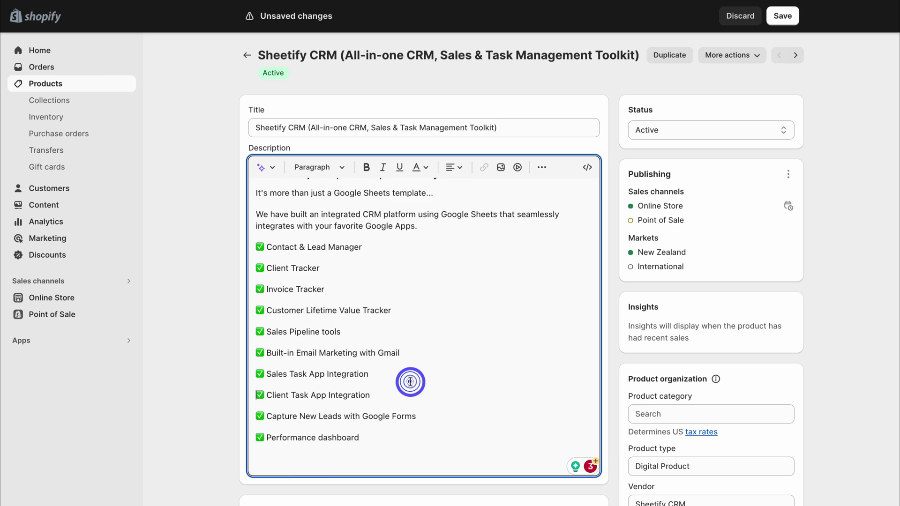
Step: Check the keyword phrases in the setup steps and the Lifetime Access section, and save the product changes
scroll(409, 382, "down", 6)
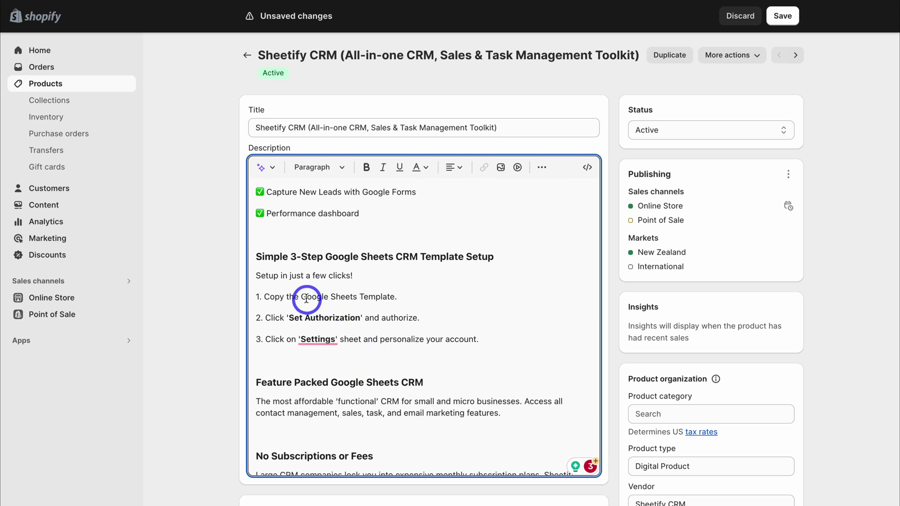
left_click_drag(302, 297, 395, 297)
scroll(409, 347, "down", 5)
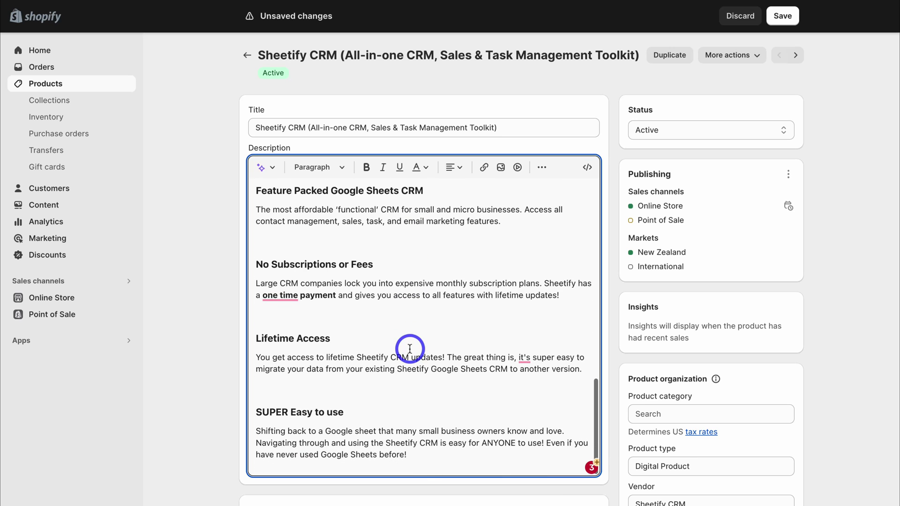
left_click_drag(396, 369, 505, 370)
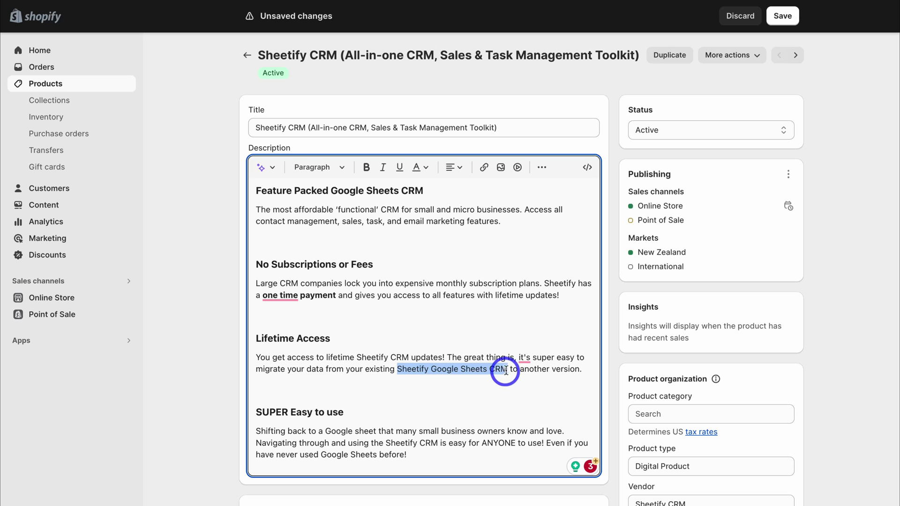
left_click(781, 16)
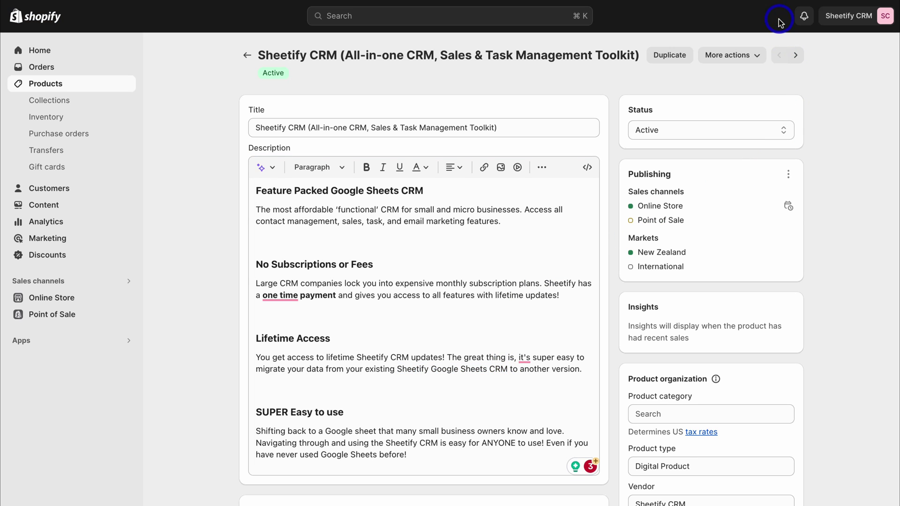
Step: Set the alt text of the product's first media image to "Google Sheets CRM template" and save it
scroll(532, 260, "down", 5)
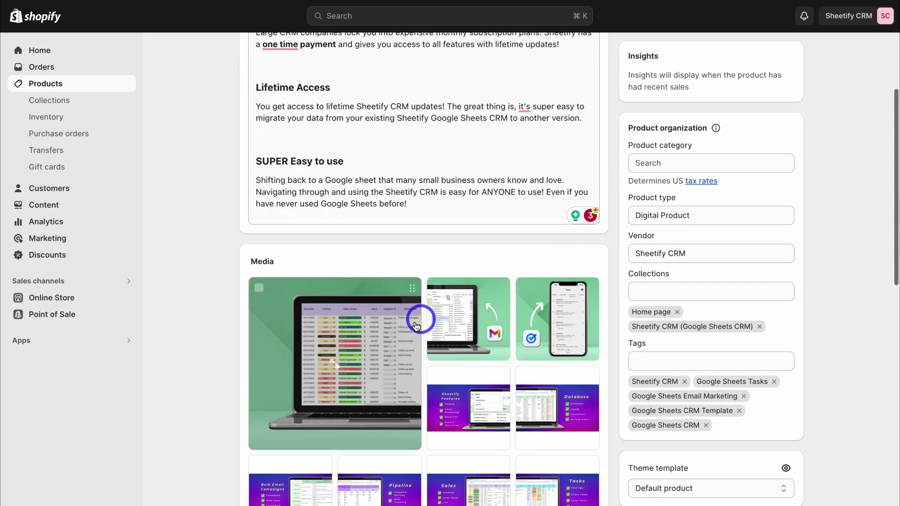
left_click(406, 326)
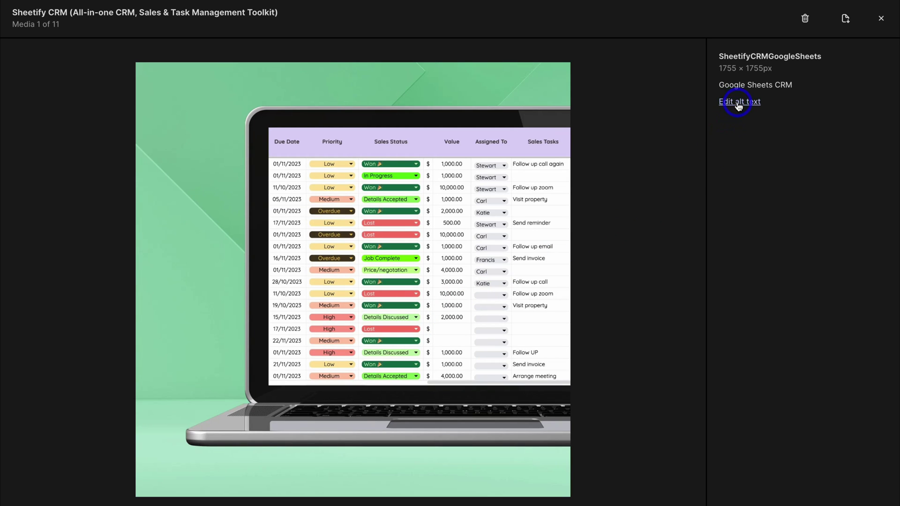
left_click(738, 102)
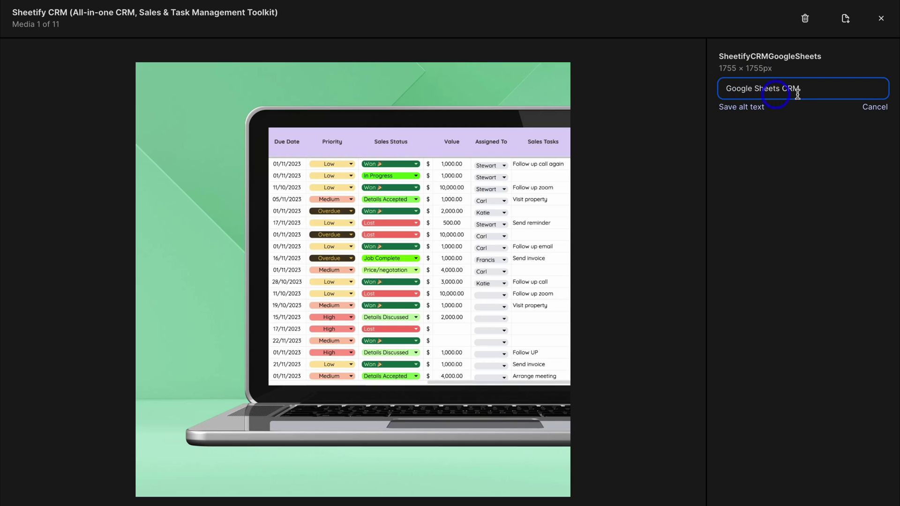
left_click(744, 109)
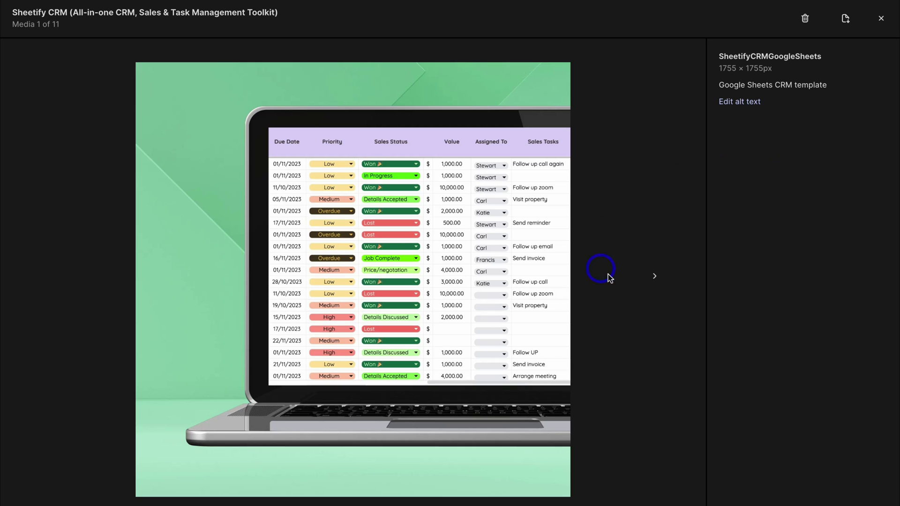
Step: Add the alt text "Google Sheets Email Marketing" to the second product image and save it
left_click(654, 276)
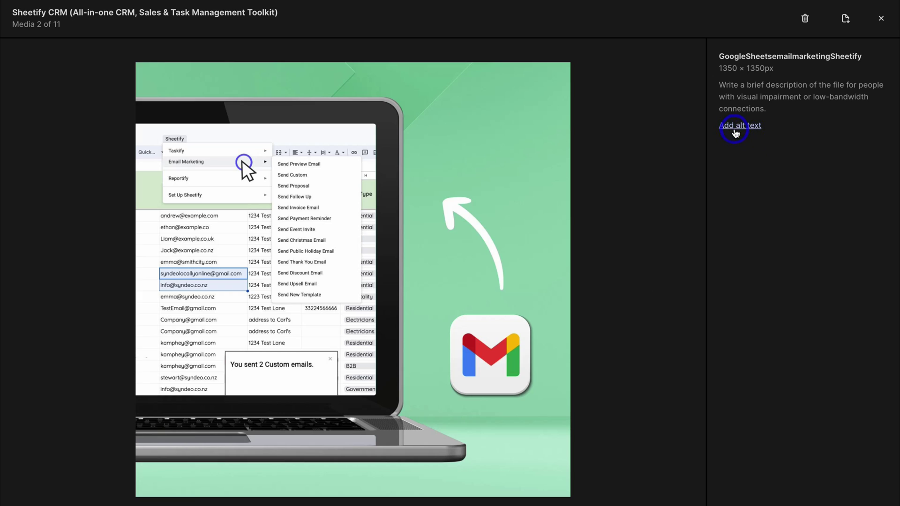
left_click(740, 126)
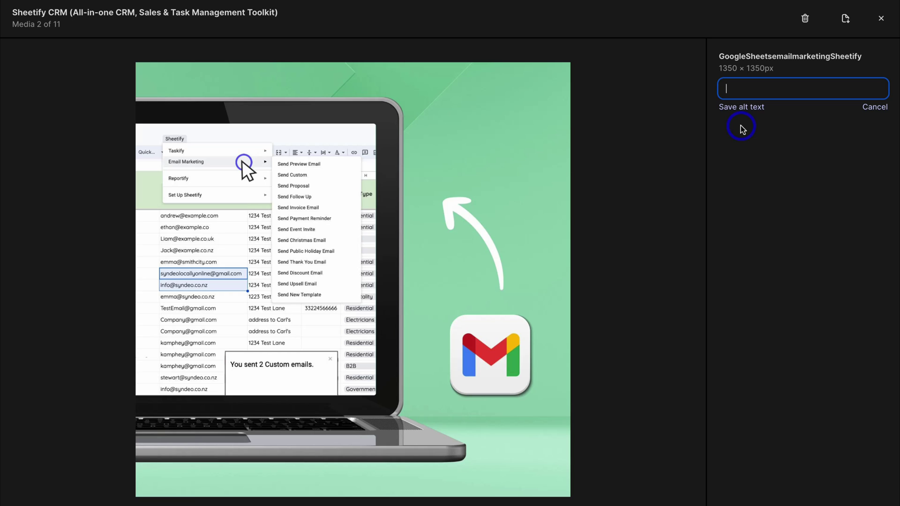
type("Google Sheets Email Marketing")
left_click(731, 107)
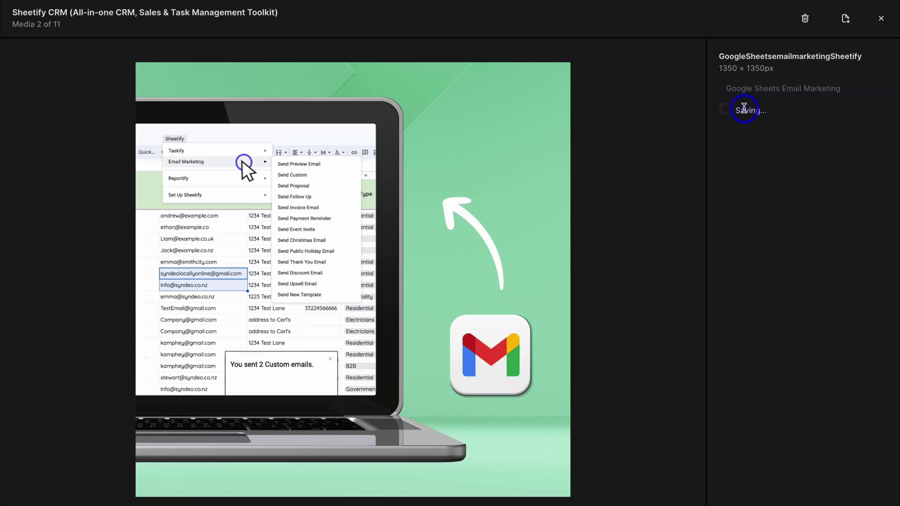
left_click(652, 277)
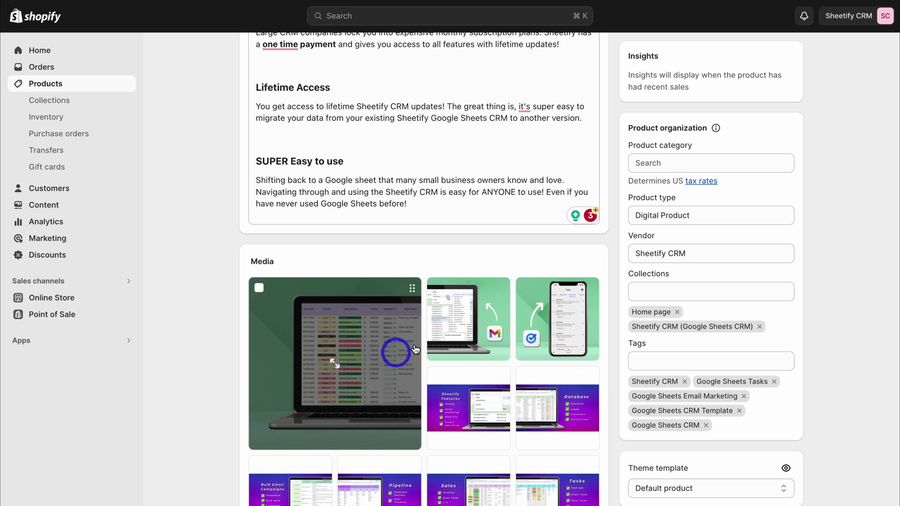
Step: Shorten the meta description in the product's search engine listing so it ends after "(based on Google's Requirements)."
scroll(549, 399, "down", 15)
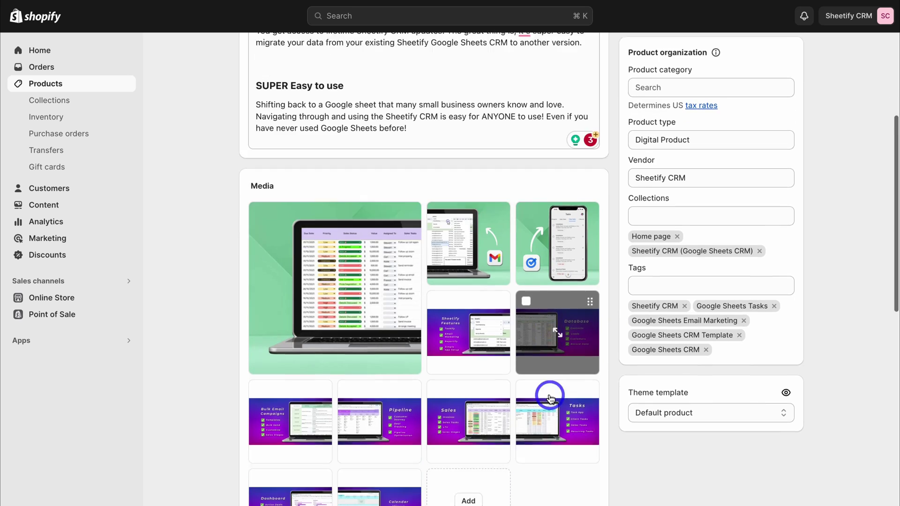
scroll(549, 397, "up", 1)
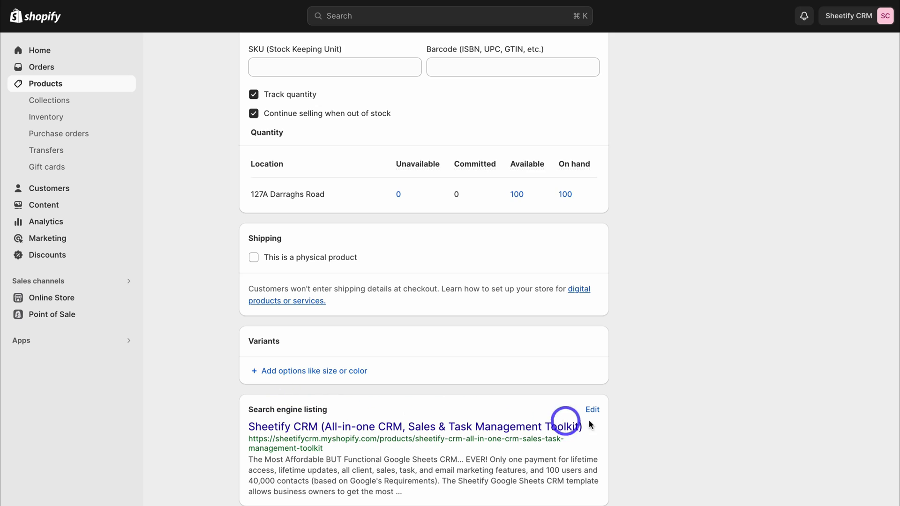
left_click(592, 410)
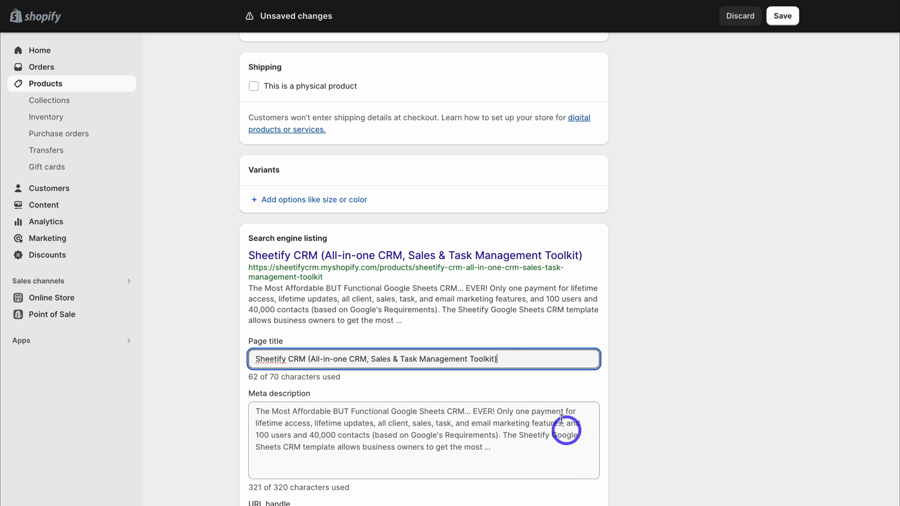
left_click_drag(516, 359, 243, 359)
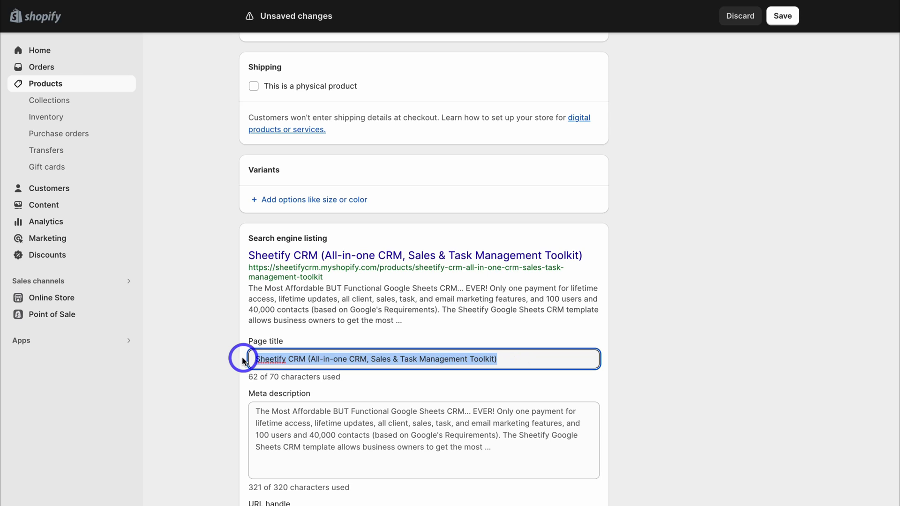
left_click(502, 446)
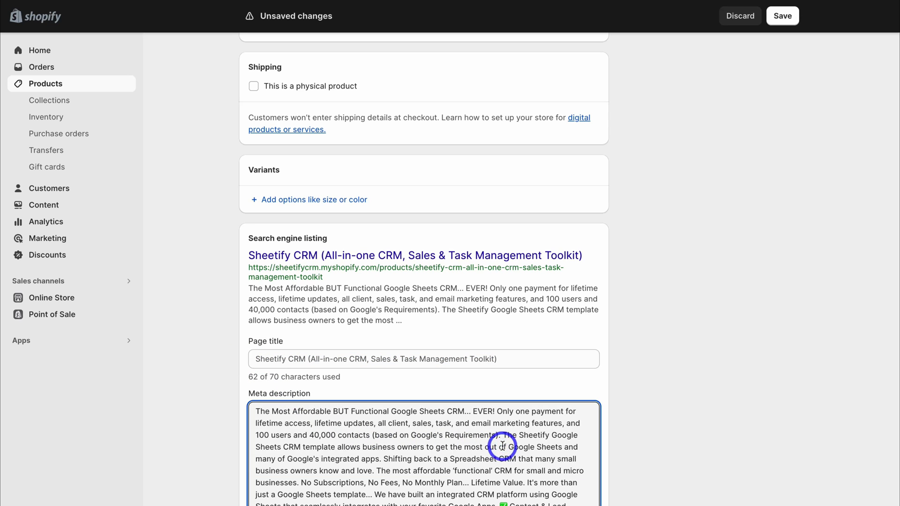
scroll(492, 464, "down", 5)
left_click_drag(483, 470, 502, 224)
key("BackSpace")
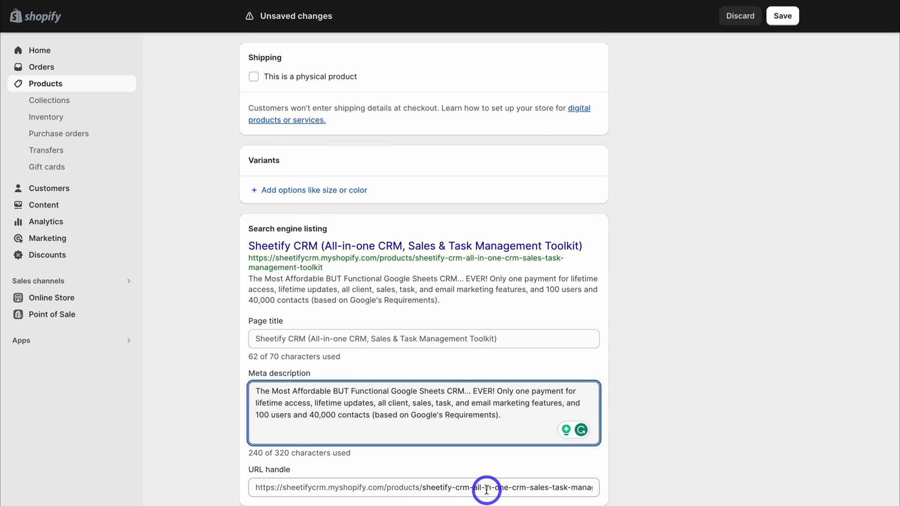
Step: Replace the product's URL handle with "sheetify-google-sheets-crm-template" and save the product
left_click(422, 489)
left_click_drag(423, 489, 600, 488)
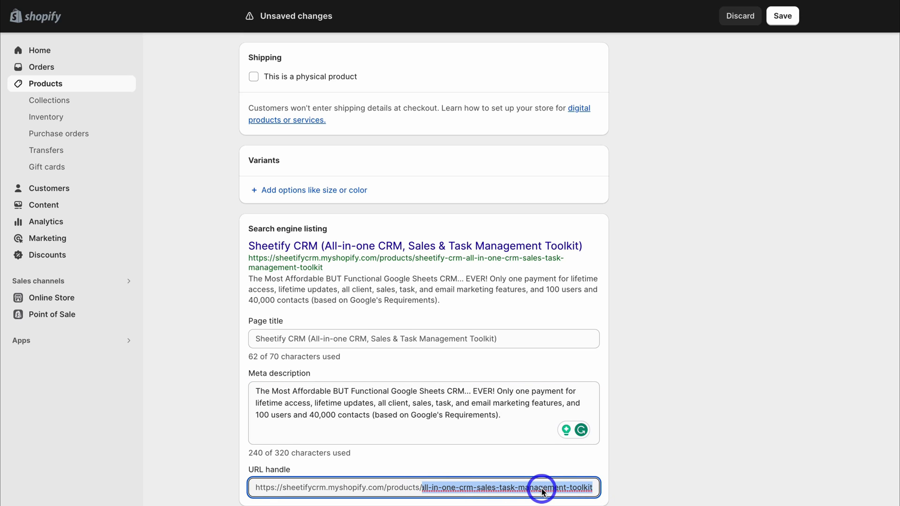
type("sheetify-google-sheets-crm-template")
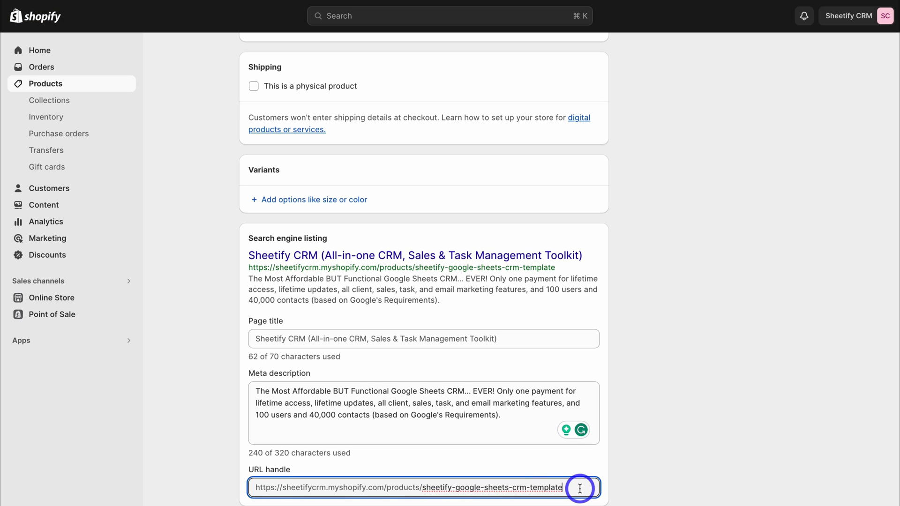
left_click_drag(580, 487, 428, 492)
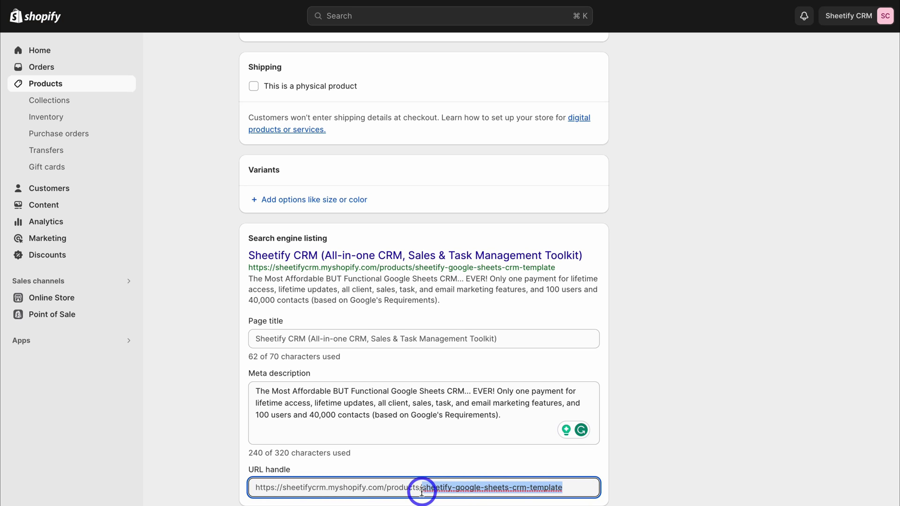
left_click_drag(568, 487, 455, 488)
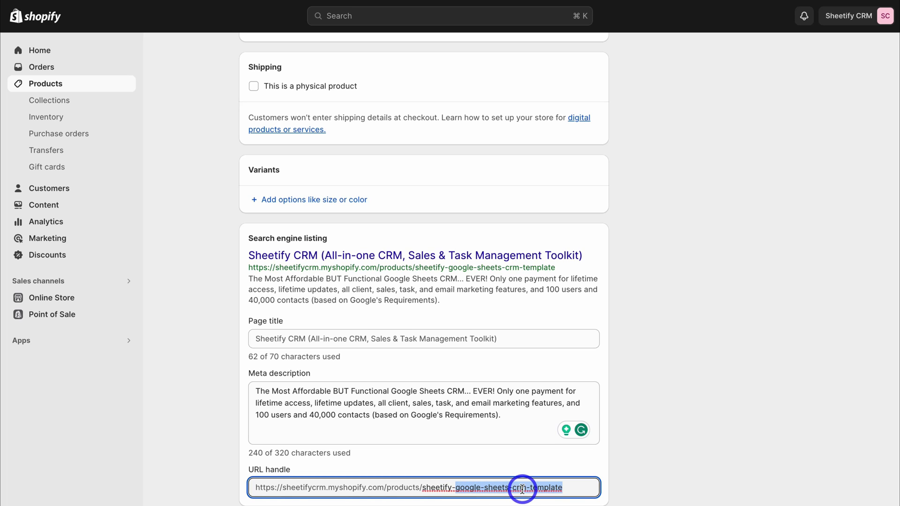
left_click(585, 488)
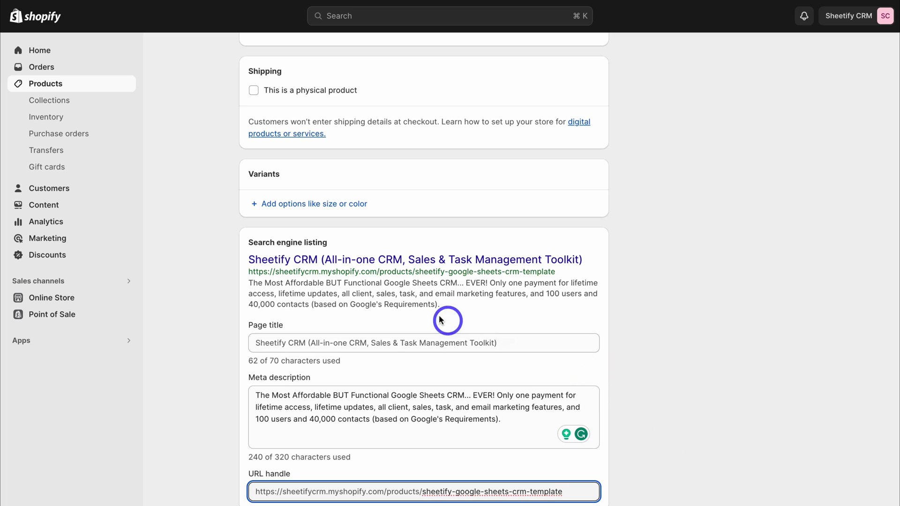
Step: Open the Sheetify CRM (Google Sheets CRM) collection and save its image with the alt text "Google Sheets CRM"
left_click(84, 102)
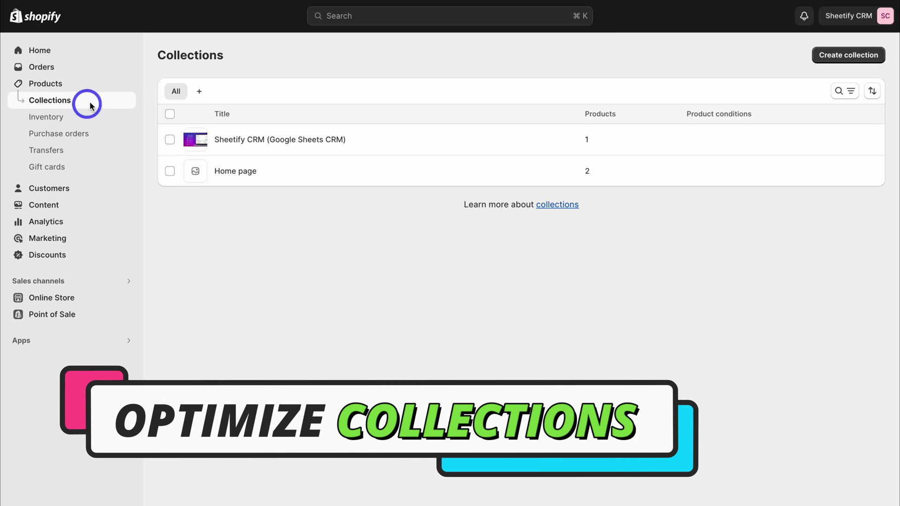
left_click(272, 140)
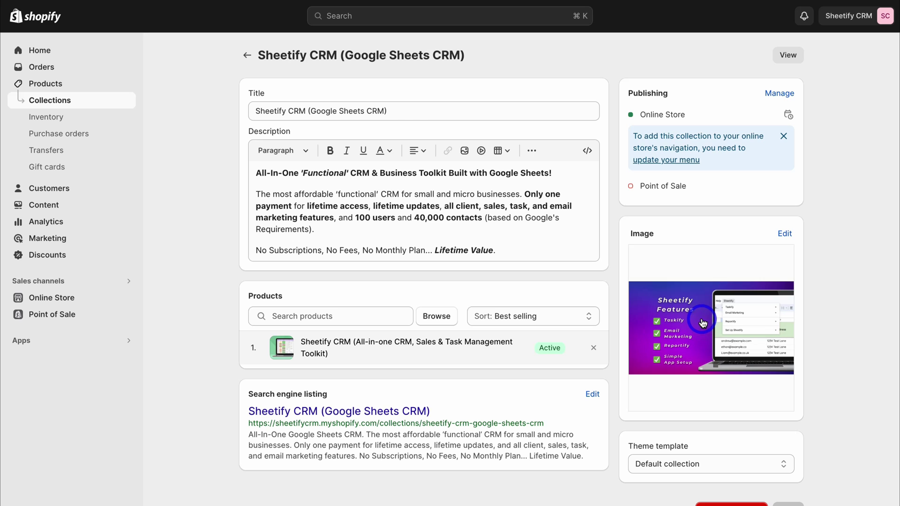
left_click(720, 333)
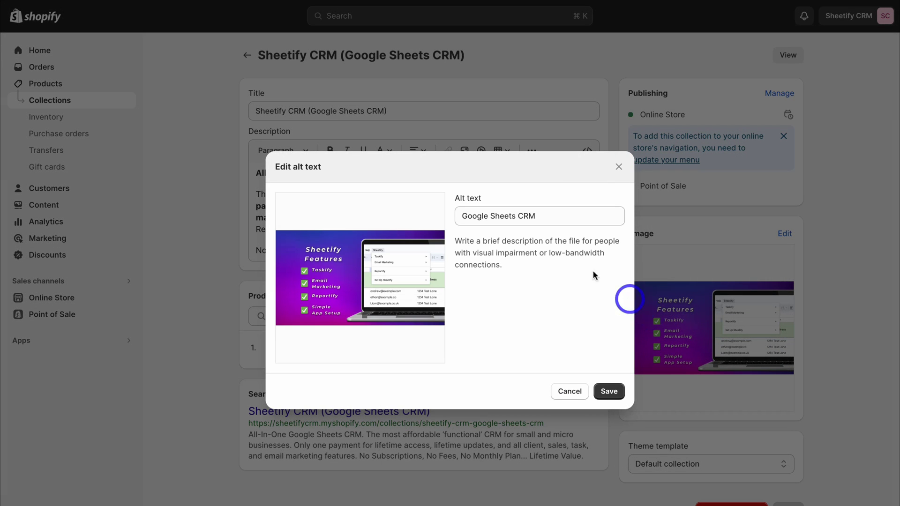
left_click_drag(545, 216, 434, 216)
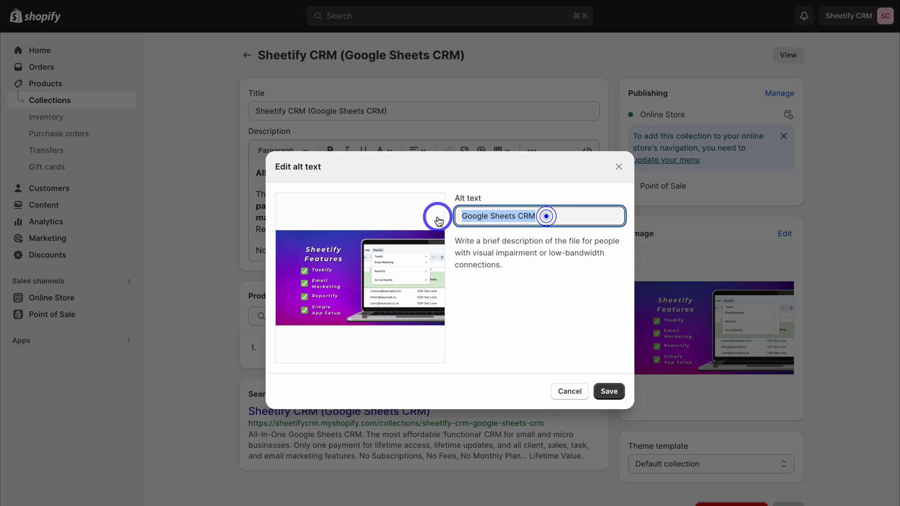
left_click(609, 392)
left_click(781, 17)
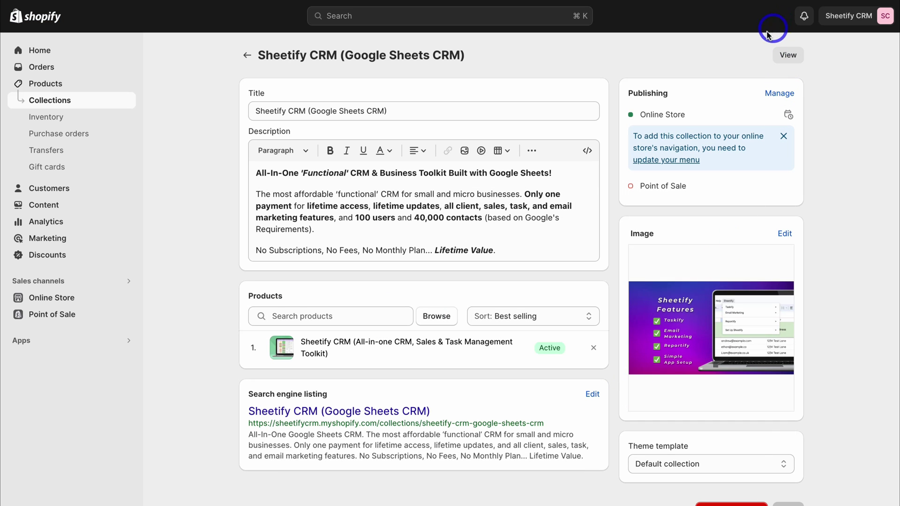
Step: Open the Tutorials page of the online store and examine its website SEO title, description and URL handle fields
left_click(67, 298)
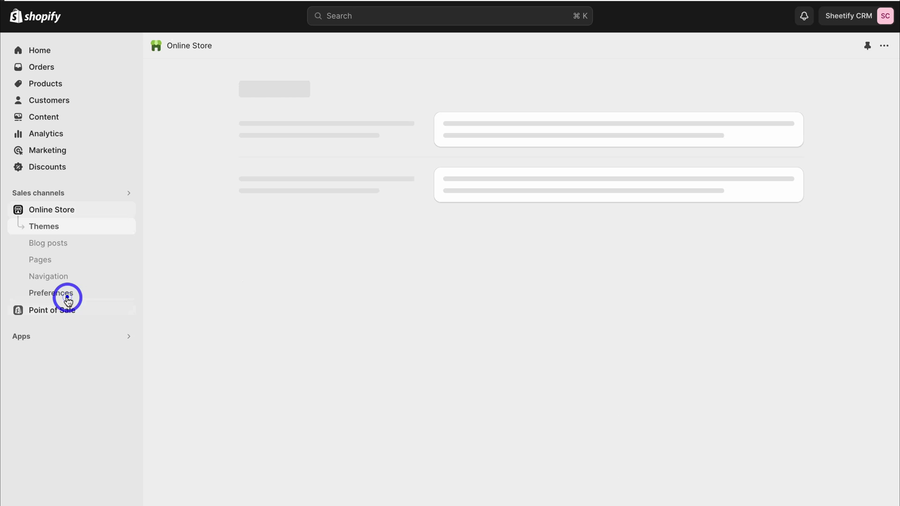
left_click(55, 259)
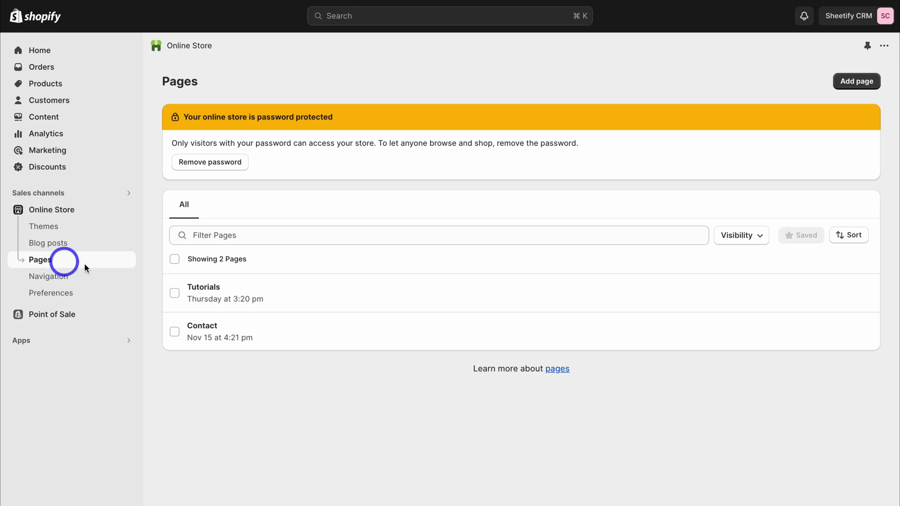
left_click(205, 290)
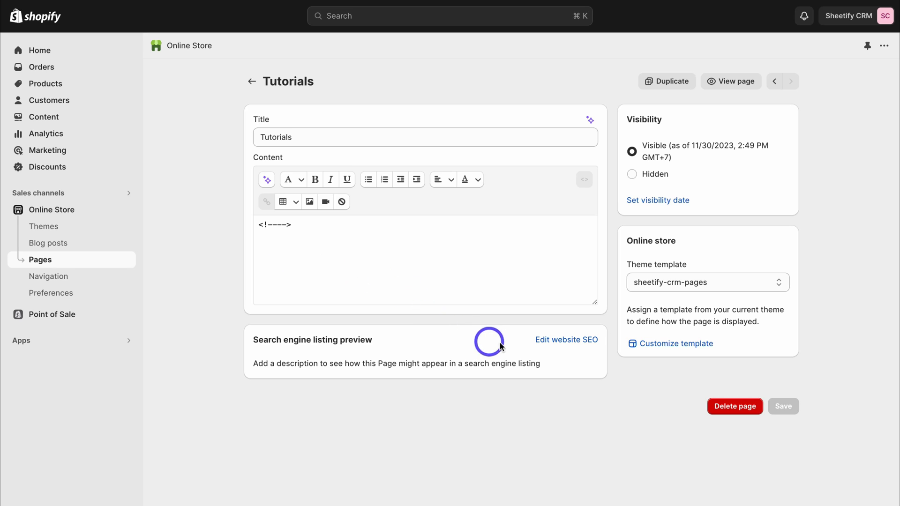
left_click(553, 340)
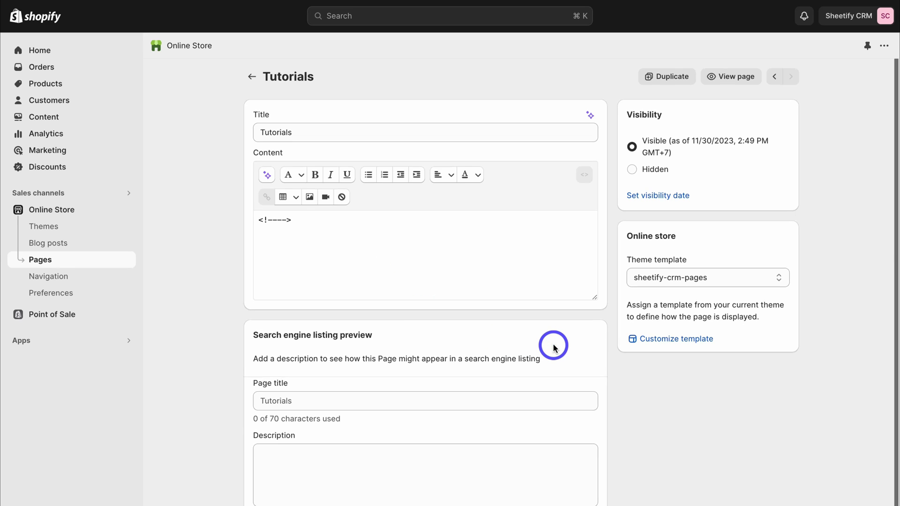
scroll(552, 345, "down", 1)
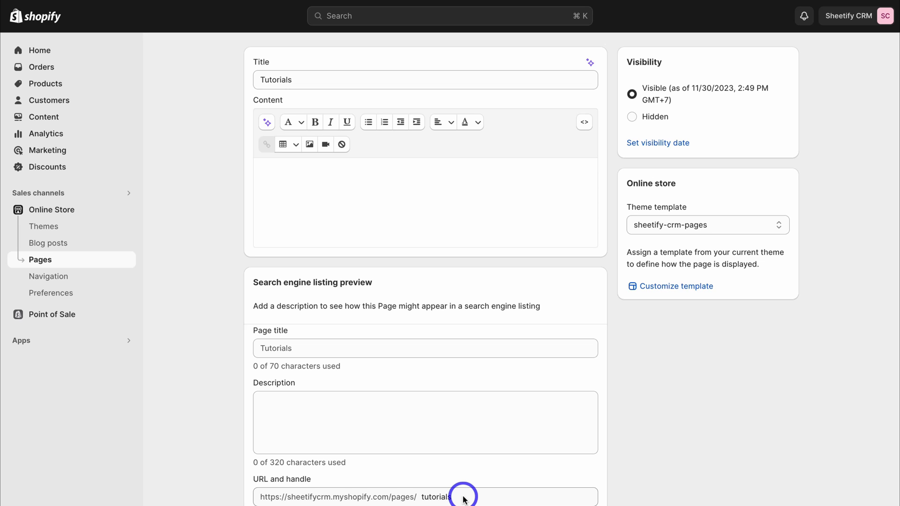
scroll(462, 499, "up", 3)
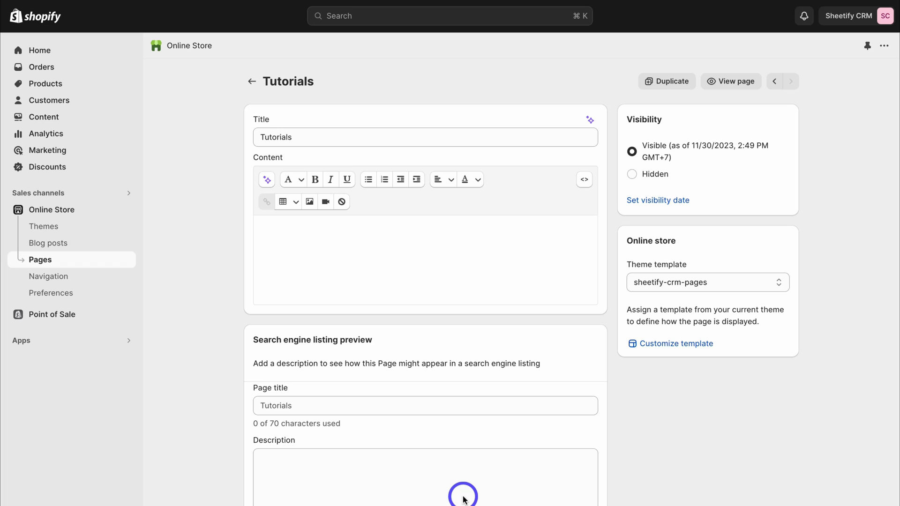
Step: Open the online store's blog posts section
left_click(42, 247)
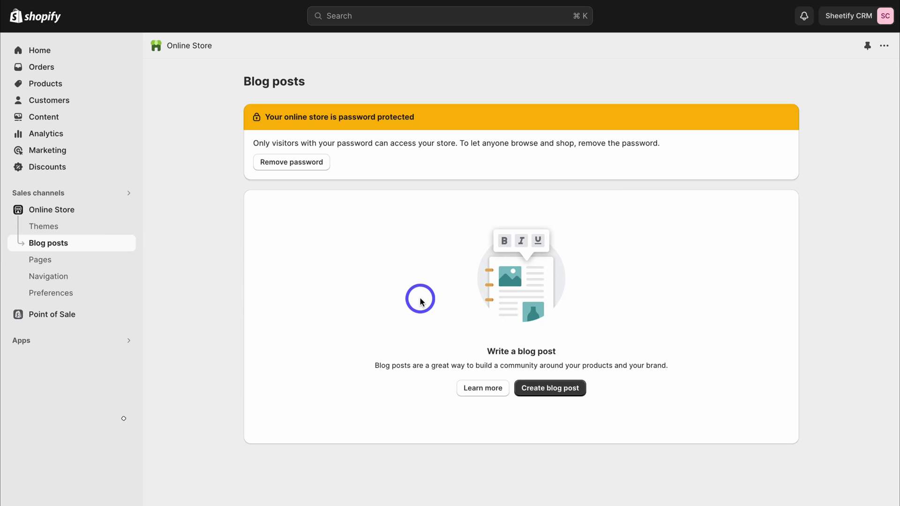